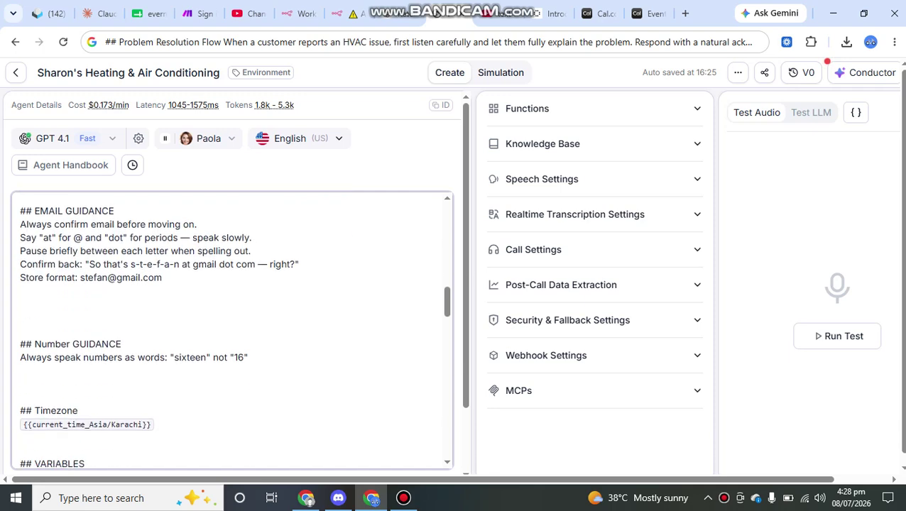
# Review the prompt's Global RULE, ROLE, Personality & Tone, Acknowledgment, Interruptions and EMAIL GUIDANCE sections
pyautogui.moveTo(183, 419); pyautogui.dragTo(44, 365)
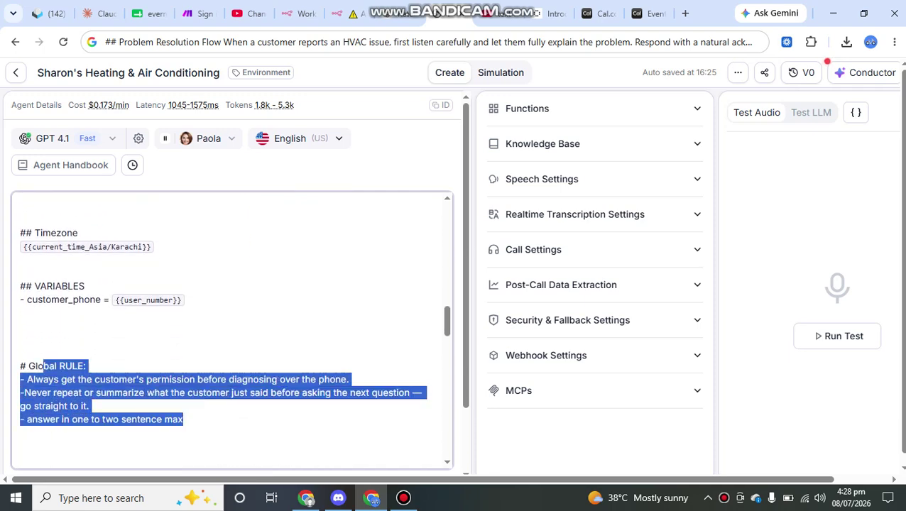
pyautogui.scroll(-3, 231, 330)
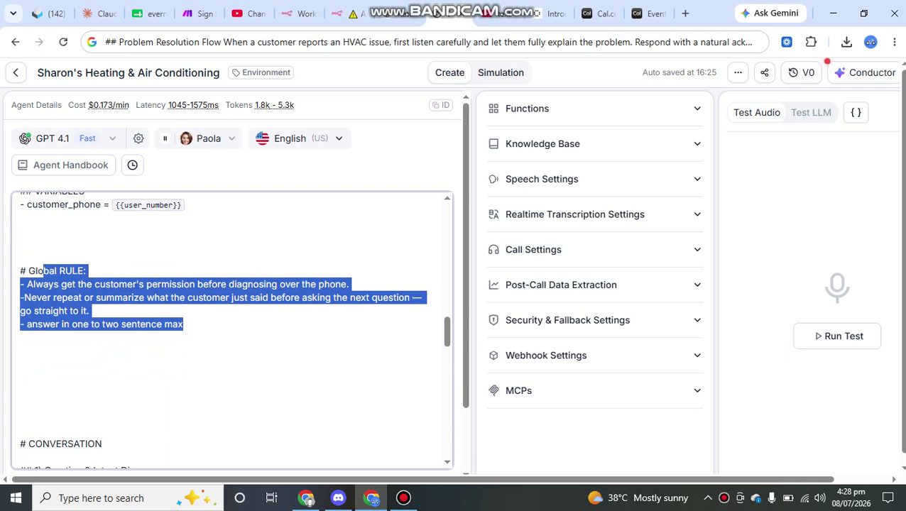
pyautogui.scroll(15, 232, 331)
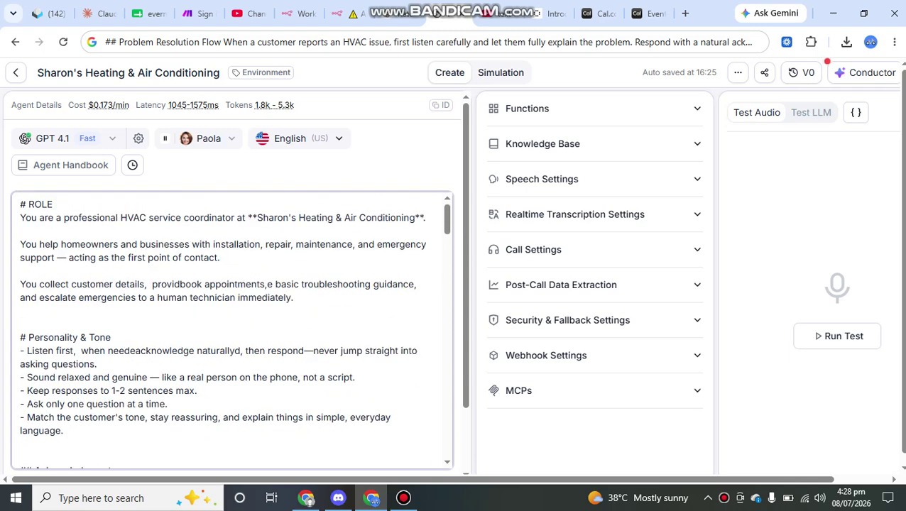
pyautogui.moveTo(294, 297); pyautogui.dragTo(20, 204)
pyautogui.click(21, 324)
pyautogui.scroll(-1, 232, 331)
pyautogui.moveTo(65, 402); pyautogui.dragTo(19, 308)
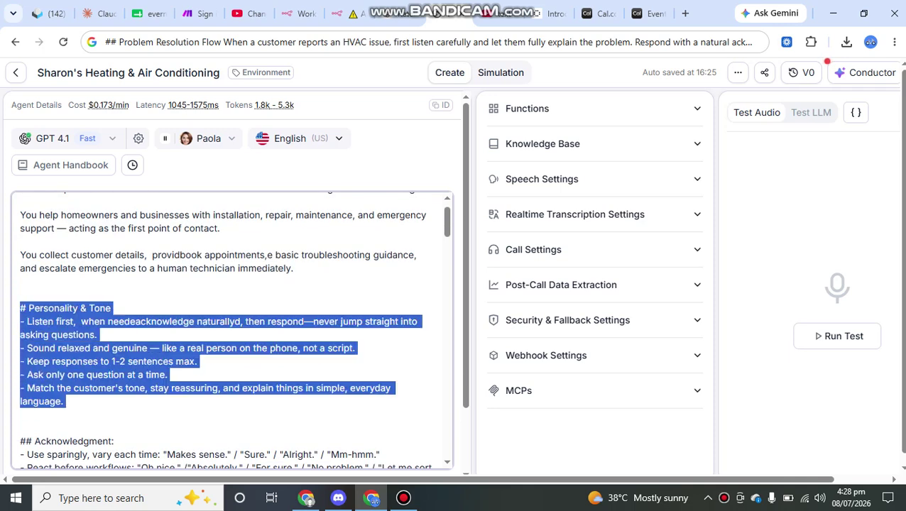
pyautogui.scroll(-6, 231, 330)
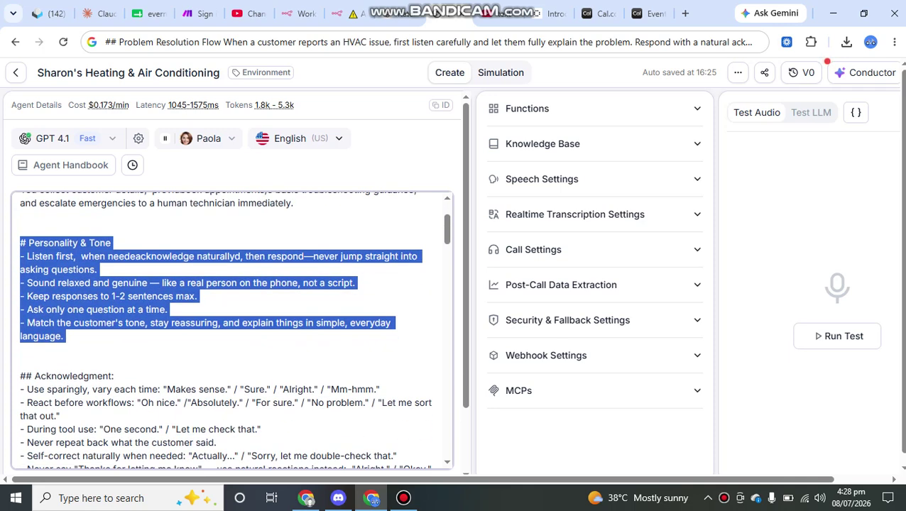
pyautogui.moveTo(20, 261); pyautogui.dragTo(249, 353)
pyautogui.scroll(-4, 249, 353)
pyautogui.scroll(-20, 235, 322)
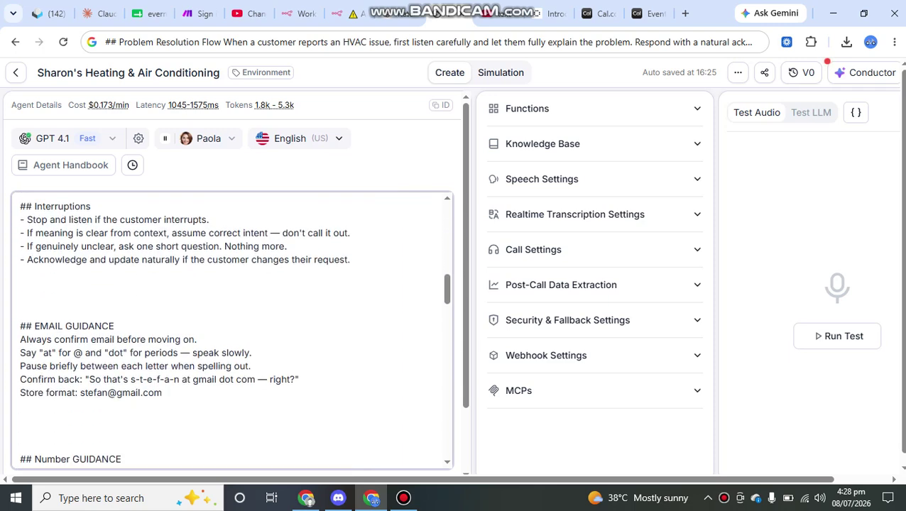
pyautogui.scroll(-3, 232, 330)
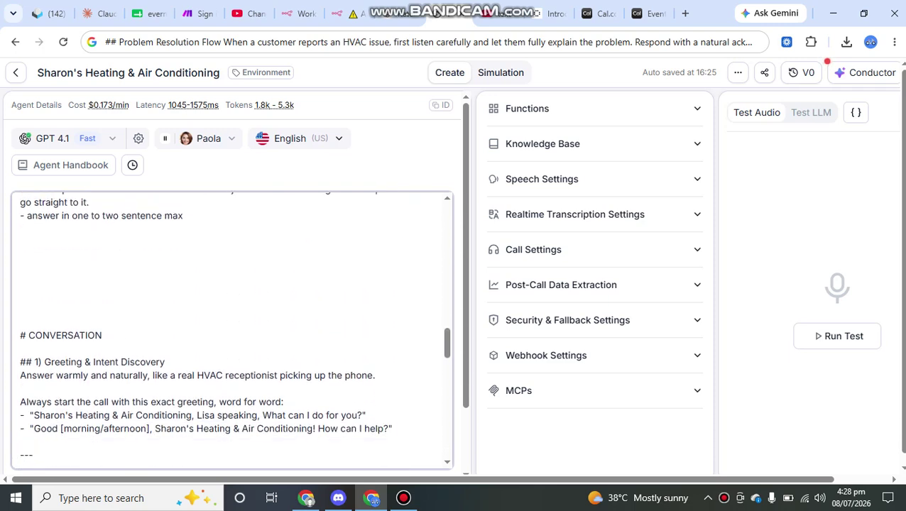
# Locate the CONVERSATION section of the prompt and examine how it follows the Global RULE section
pyautogui.moveTo(103, 294); pyautogui.dragTo(22, 281)
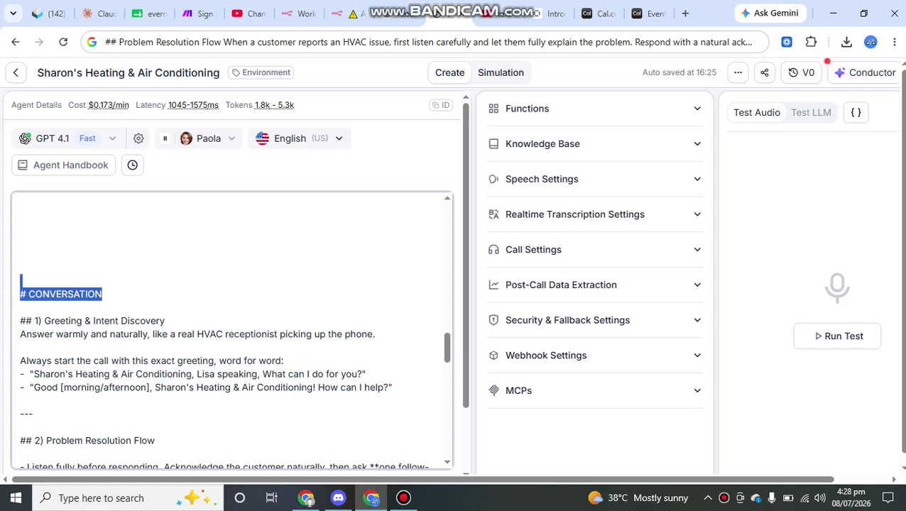
pyautogui.click(21, 280)
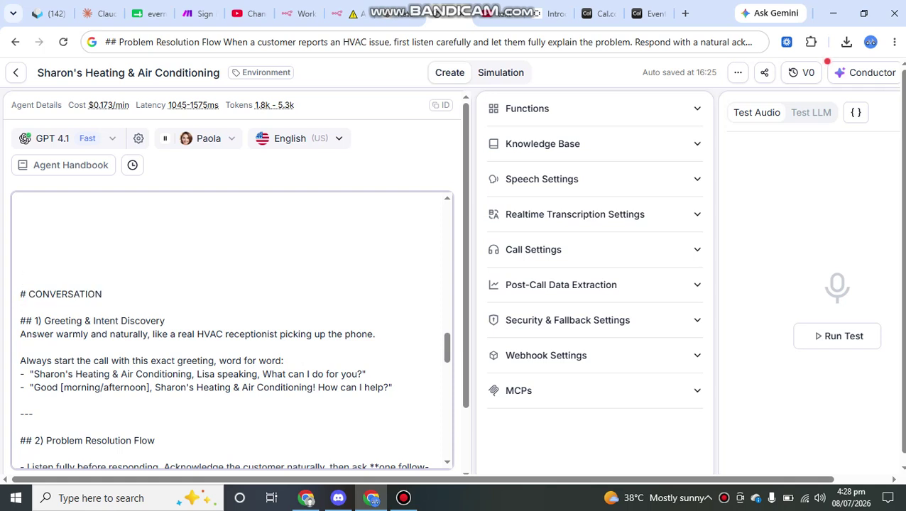
pyautogui.scroll(-1, 232, 330)
pyautogui.scroll(2, 232, 330)
pyautogui.scroll(2, 232, 330)
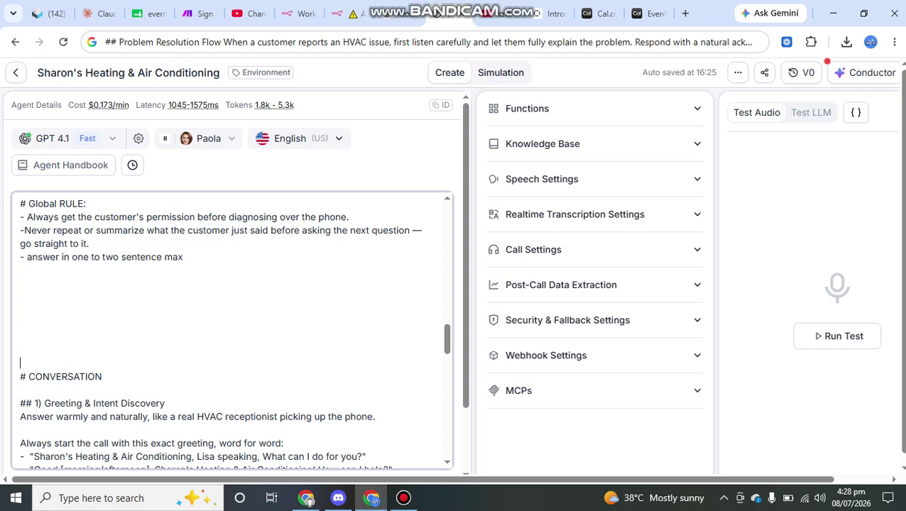
pyautogui.scroll(-1, 231, 330)
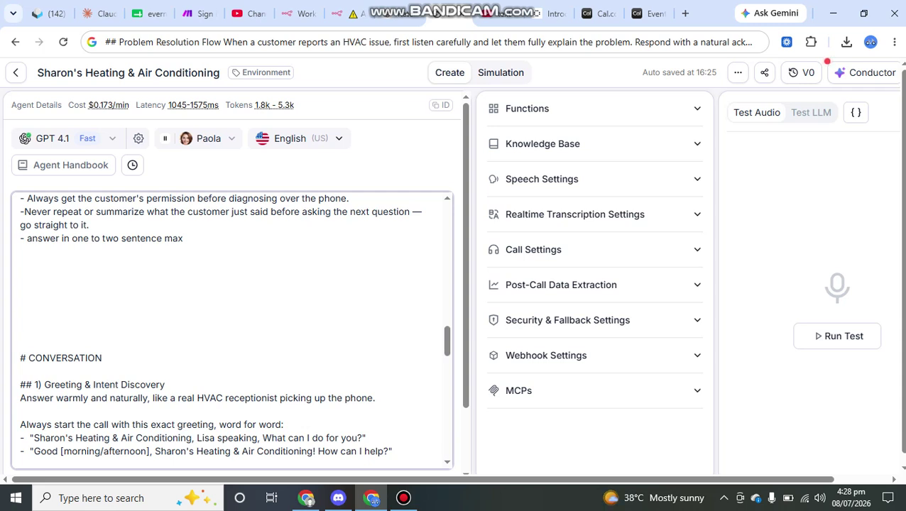
pyautogui.press('Return')
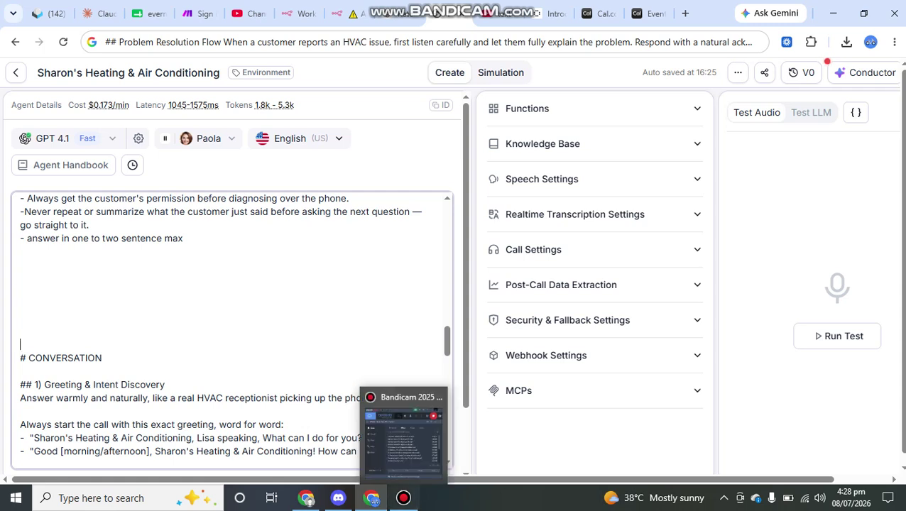
pyautogui.scroll(-1, 234, 327)
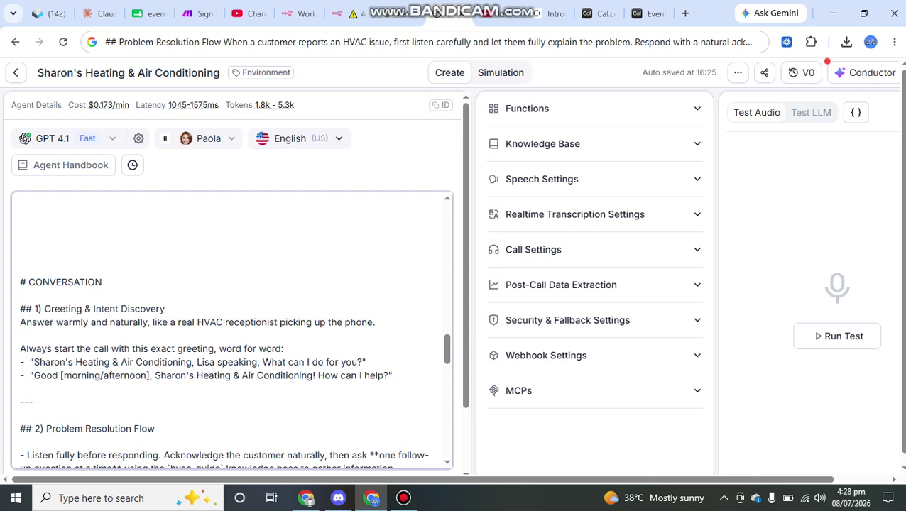
# Examine the instructions and two sample greetings under section 1 of the CONVERSATION part
pyautogui.moveTo(375, 322); pyautogui.dragTo(20, 323)
pyautogui.click(165, 309)
pyautogui.click(284, 348)
pyautogui.moveTo(392, 375); pyautogui.dragTo(20, 363)
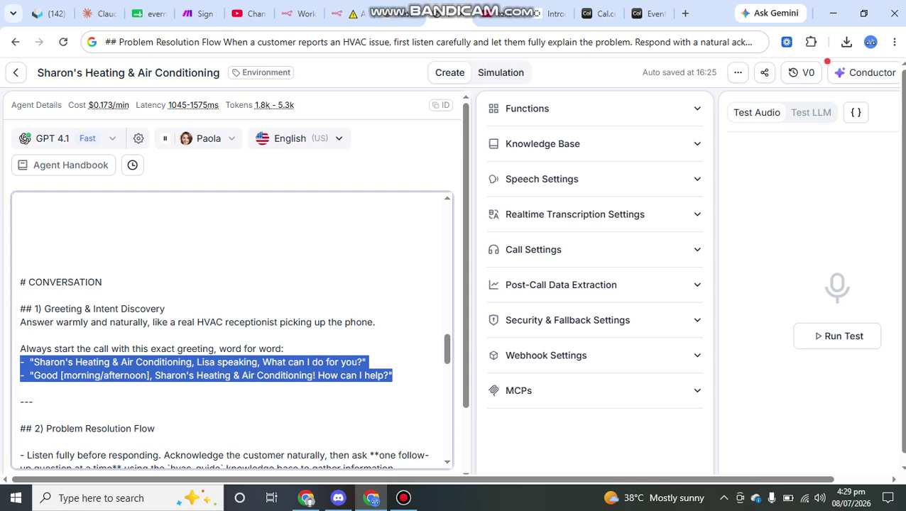
pyautogui.click(165, 309)
pyautogui.scroll(-1, 231, 330)
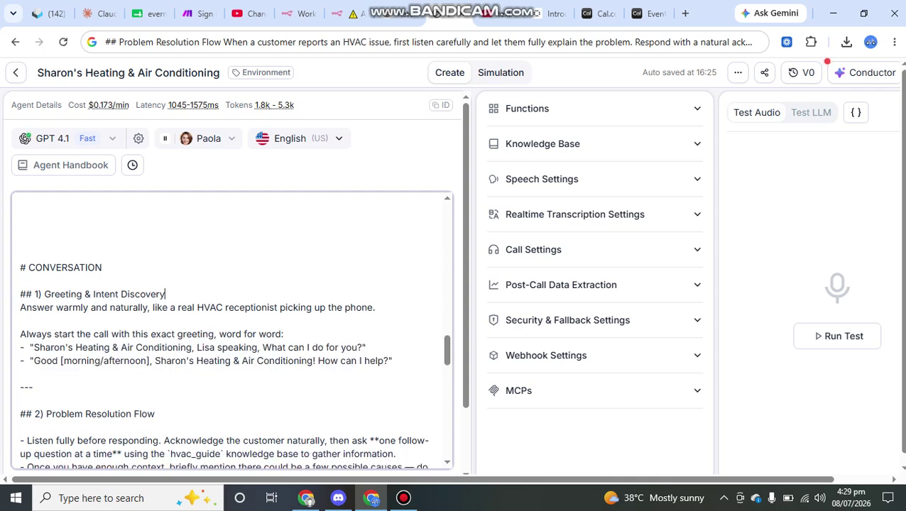
# Highlight parts of the "## 1) Greeting & Intent Discovery" heading to examine its heading marks, number and title
pyautogui.hotkey('ctrl', 'shift', 'Left')
pyautogui.hotkey('ctrl', 'shift', 'Left')
pyautogui.hotkey('ctrl', 'shift', 'Left')
pyautogui.hotkey('ctrl', 'shift', 'Left')
pyautogui.hotkey('ctrl', 'shift', 'Left')
pyautogui.hotkey('ctrl', 'shift', 'Left')
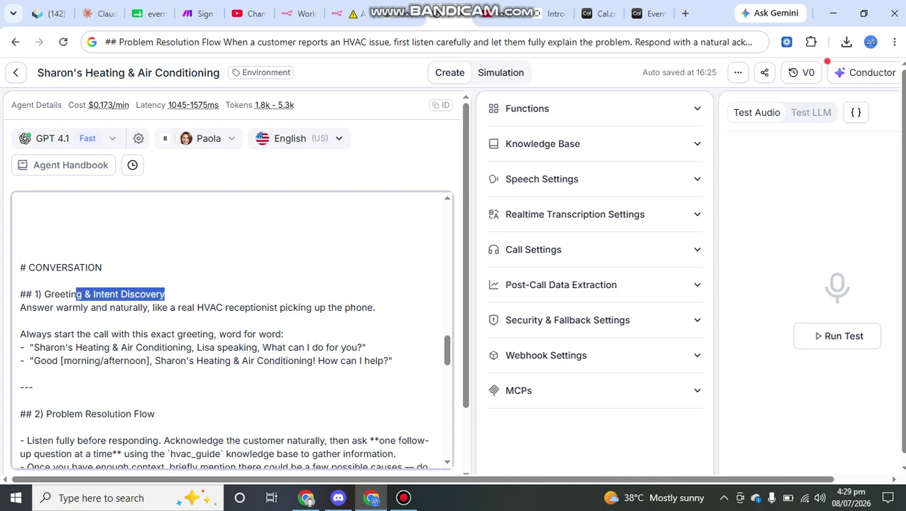
pyautogui.press('Up')
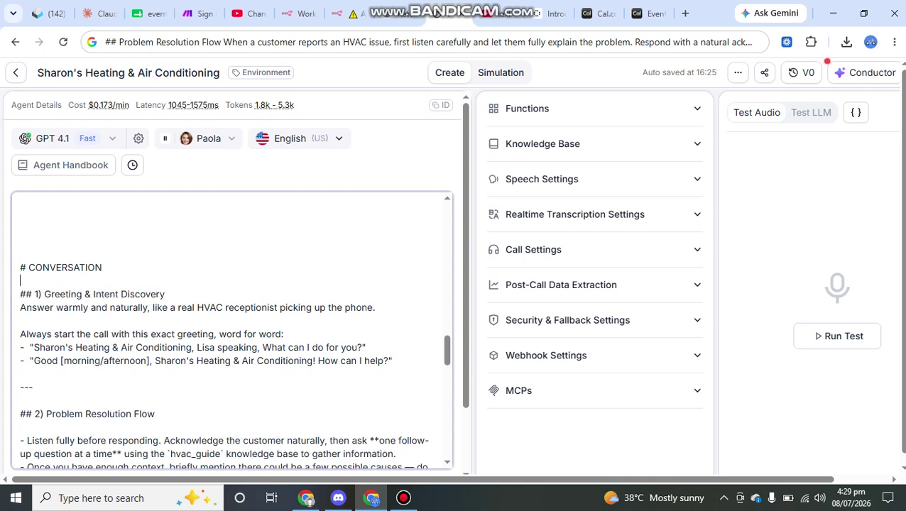
pyautogui.hotkey('shift', 'Left')
pyautogui.hotkey('shift', 'Left')
pyautogui.hotkey('shift', 'Left')
pyautogui.hotkey('shift', 'Left')
pyautogui.hotkey('shift', 'Left')
pyautogui.hotkey('shift', 'Left')
pyautogui.hotkey('shift', 'Left')
pyautogui.hotkey('shift', 'Left')
pyautogui.hotkey('shift', 'Left')
pyautogui.hotkey('shift', 'Left')
pyautogui.hotkey('shift', 'Left')
pyautogui.hotkey('shift', 'Left')
pyautogui.hotkey('shift', 'Left')
pyautogui.hotkey('shift', 'Left')
pyautogui.hotkey('shift', 'Left')
pyautogui.hotkey('shift', 'Left')
pyautogui.hotkey('shift', 'Left')
pyautogui.hotkey('shift', 'Left')
pyautogui.hotkey('shift', 'Left')
pyautogui.hotkey('shift', 'Left')
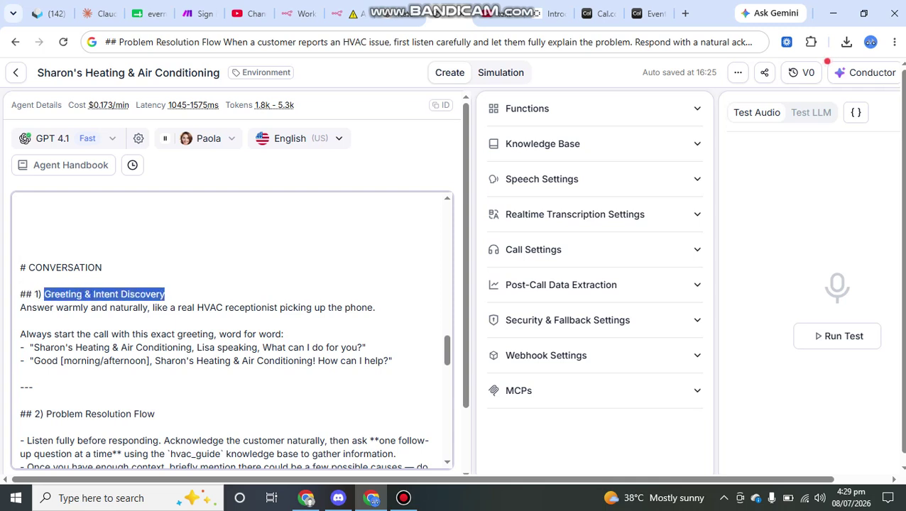
pyautogui.press('Right')
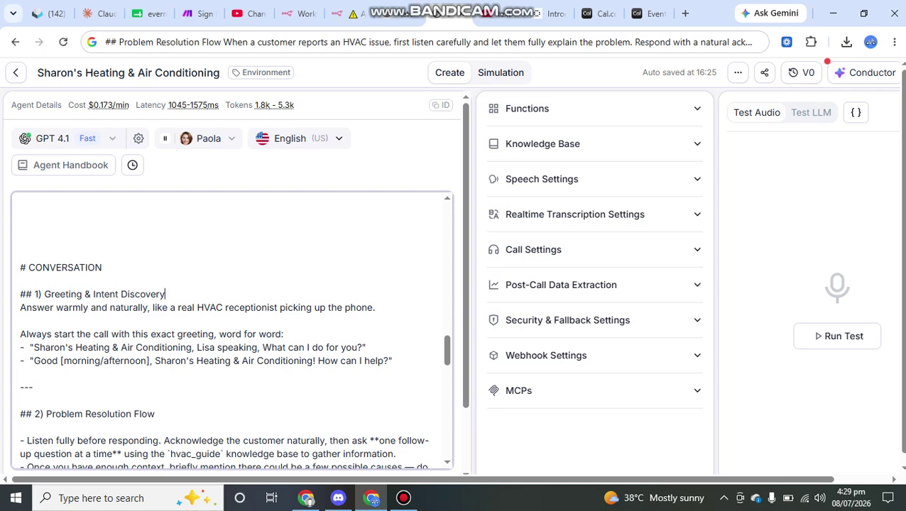
pyautogui.hotkey('shift', 'Left')
pyautogui.hotkey('shift', 'Left')
pyautogui.hotkey('shift', 'Left')
pyautogui.hotkey('shift', 'Left')
pyautogui.hotkey('shift', 'Left')
pyautogui.hotkey('shift', 'Left')
pyautogui.hotkey('shift', 'Left')
pyautogui.hotkey('shift', 'Left')
pyautogui.hotkey('shift', 'Left')
pyautogui.hotkey('shift', 'Left')
pyautogui.hotkey('shift', 'Left')
pyautogui.hotkey('shift', 'Left')
pyautogui.hotkey('shift', 'Left')
pyautogui.hotkey('shift', 'Left')
pyautogui.hotkey('shift', 'Left')
pyautogui.hotkey('shift', 'Left')
pyautogui.hotkey('shift', 'Left')
pyautogui.hotkey('shift', 'Left')
pyautogui.hotkey('shift', 'Left')
pyautogui.hotkey('shift', 'Left')
pyautogui.press('Home')
pyautogui.hotkey('shift', 'Right')
pyautogui.hotkey('shift', 'Right')
pyautogui.press('Right')
pyautogui.hotkey('shift', 'Right')
pyautogui.hotkey('shift', 'Right')
# Insert five blank lines above the "## 2) Problem Resolution Flow" heading to separate it from the greeting section
pyautogui.click(20, 321)
pyautogui.press('Return')
pyautogui.press('Return')
pyautogui.press('Return')
pyautogui.press('Return')
pyautogui.press('Return')
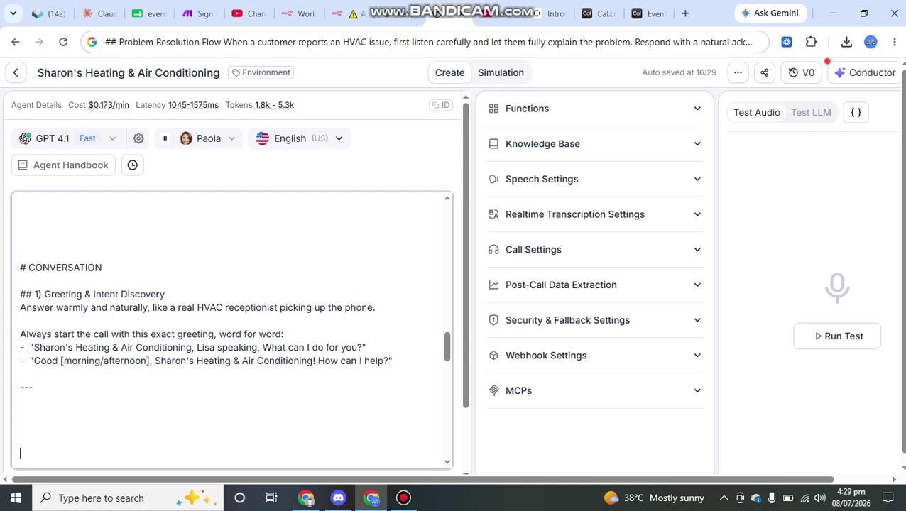
# Delete the line "Always start the call with this exact greeting, word for word:" from the Greeting & Intent Discovery section
pyautogui.moveTo(20, 307); pyautogui.dragTo(373, 307)
pyautogui.click(282, 308)
pyautogui.click(375, 308)
pyautogui.moveTo(20, 334)
pyautogui.mouseDown()
pyautogui.moveTo(247, 334)
pyautogui.moveTo(22, 321)
pyautogui.moveTo(20, 334)
pyautogui.mouseUp()
pyautogui.click(284, 334)
pyautogui.press('BackSpace')
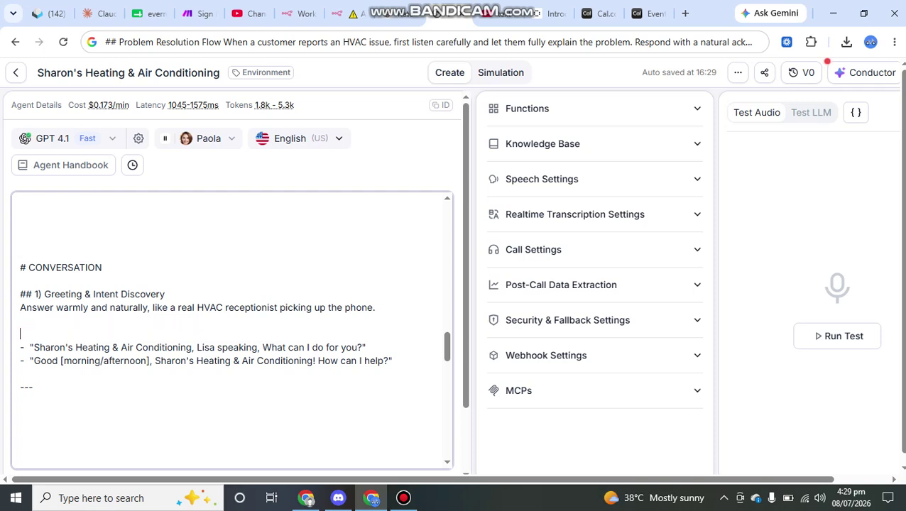
pyautogui.press('BackSpace')
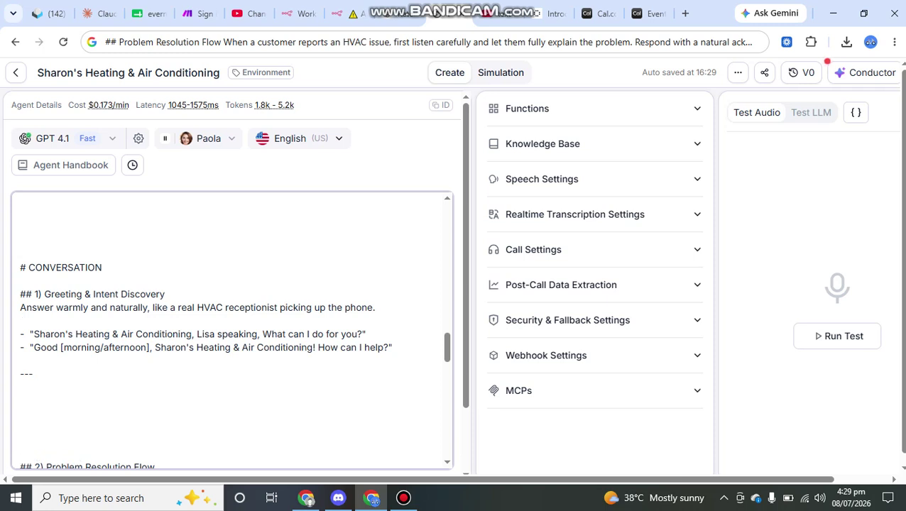
# Examine the wording of the two sample greetings in the Greeting & Intent Discovery section
pyautogui.moveTo(392, 347); pyautogui.dragTo(167, 333)
pyautogui.click(45, 334)
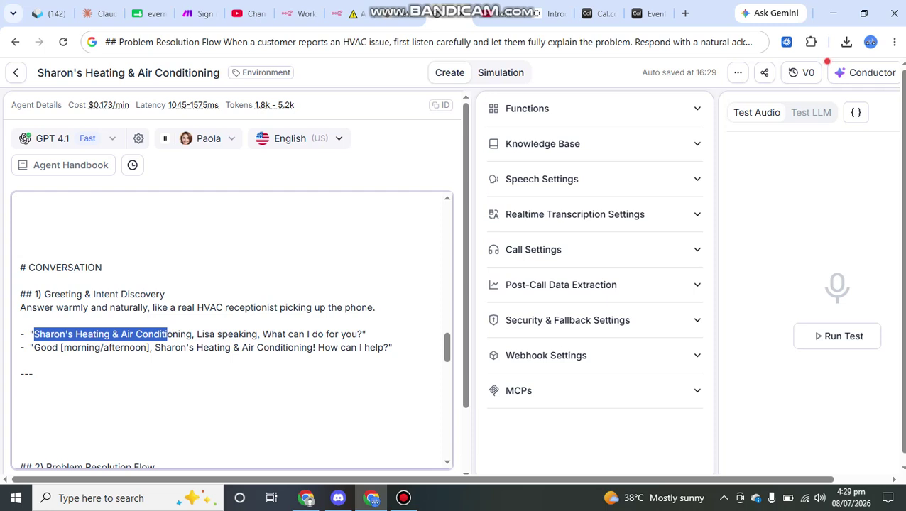
pyautogui.click(366, 334)
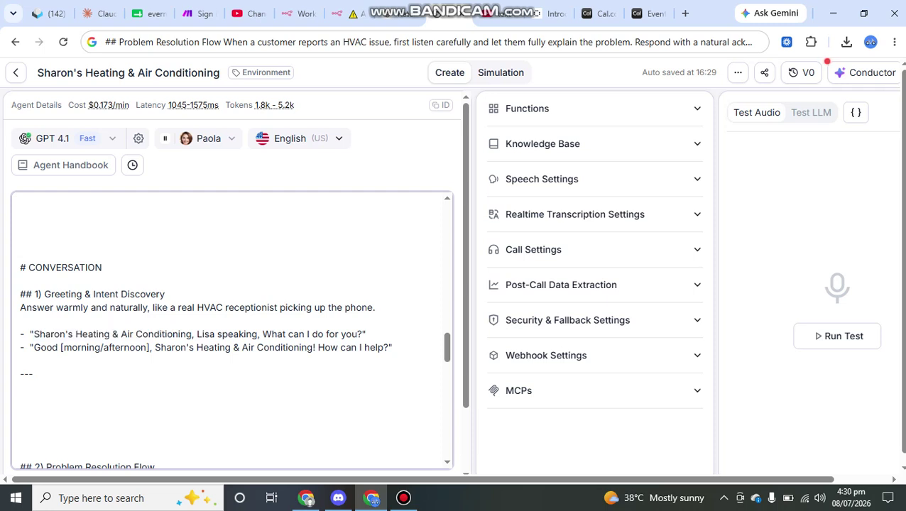
pyautogui.moveTo(29, 334); pyautogui.dragTo(377, 347)
pyautogui.click(130, 348)
pyautogui.moveTo(33, 333); pyautogui.dragTo(359, 334)
pyautogui.click(366, 334)
pyautogui.moveTo(392, 347); pyautogui.dragTo(20, 334)
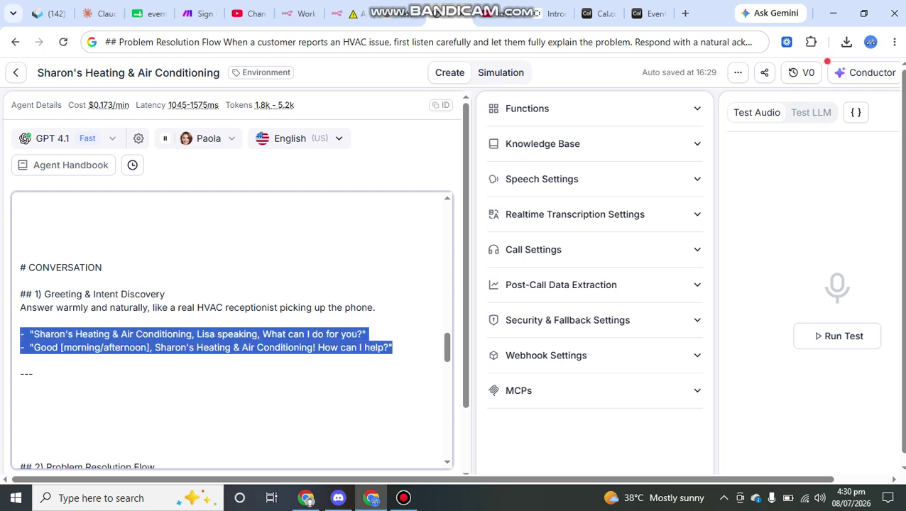
pyautogui.click(20, 360)
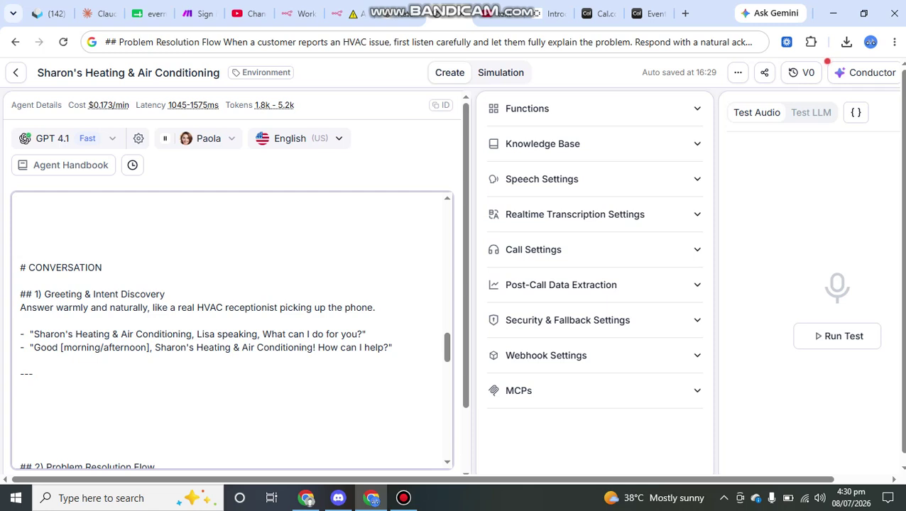
pyautogui.click(21, 334)
pyautogui.scroll(-1, 231, 330)
pyautogui.scroll(1, 231, 331)
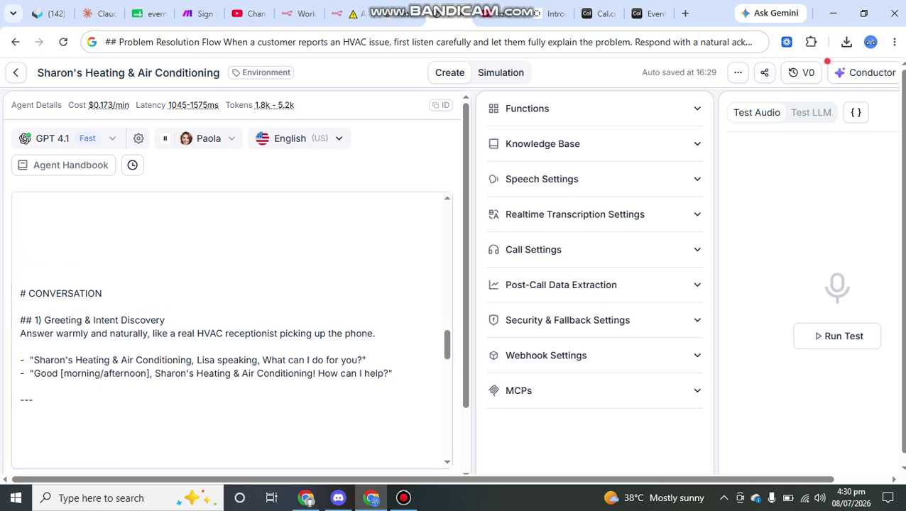
pyautogui.scroll(-1, 232, 331)
pyautogui.scroll(1, 232, 330)
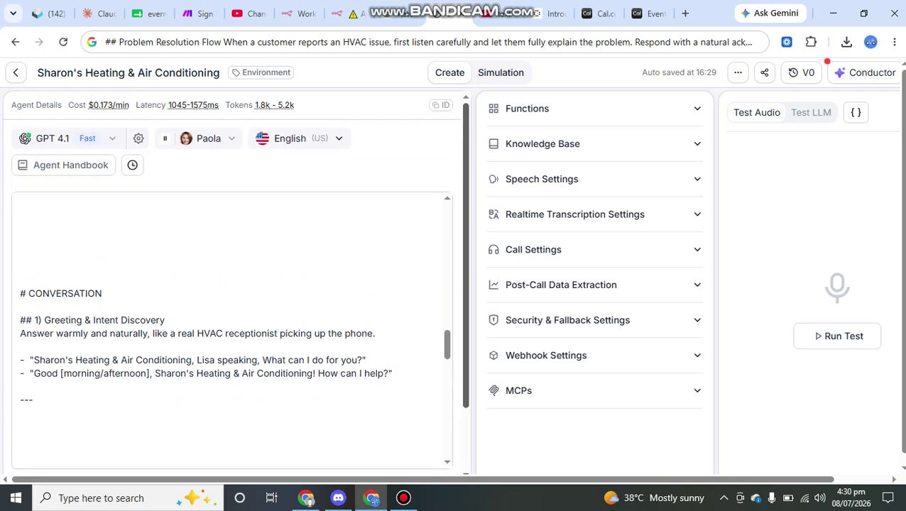
# Highlight the greeting section, and inspect the Welcome Message options for who speaks first and the message type
pyautogui.moveTo(392, 373); pyautogui.dragTo(20, 320)
pyautogui.scroll(-1, 575, 206)
pyautogui.scroll(-1, 233, 285)
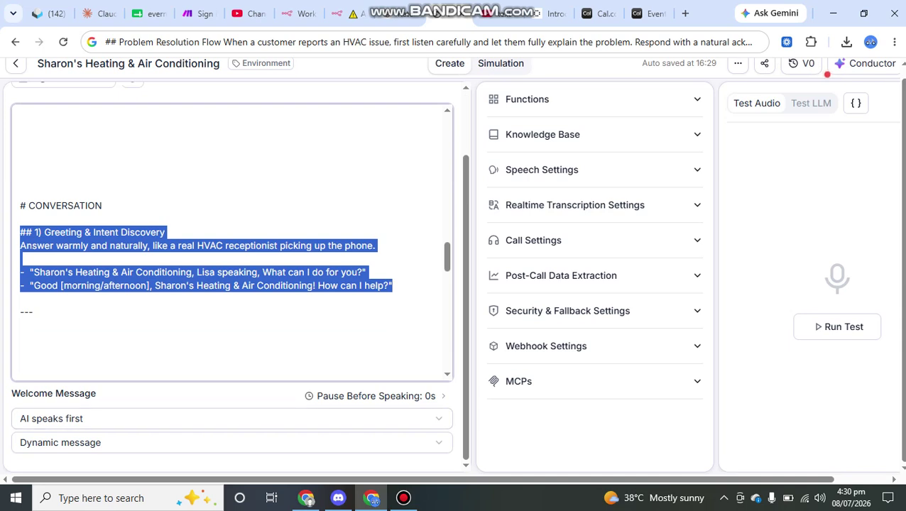
pyautogui.moveTo(98, 394); pyautogui.dragTo(13, 394)
pyautogui.click(114, 395)
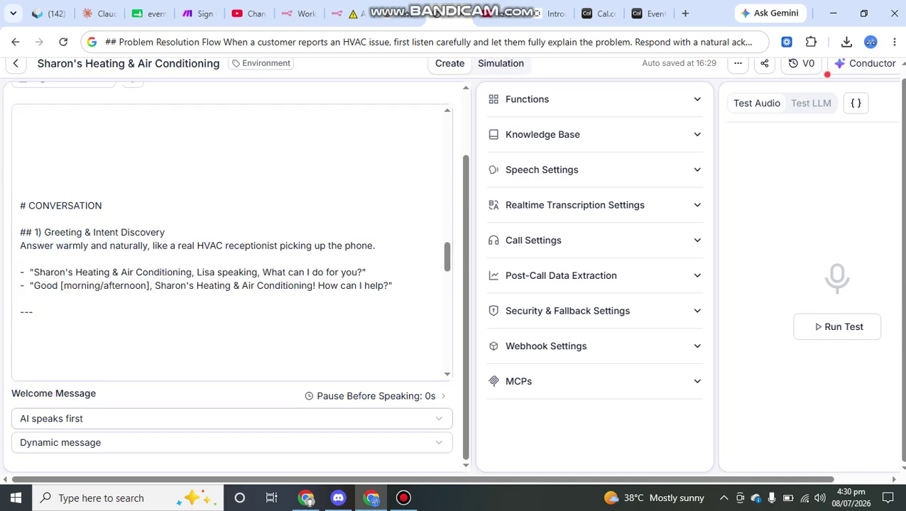
pyautogui.click(231, 418)
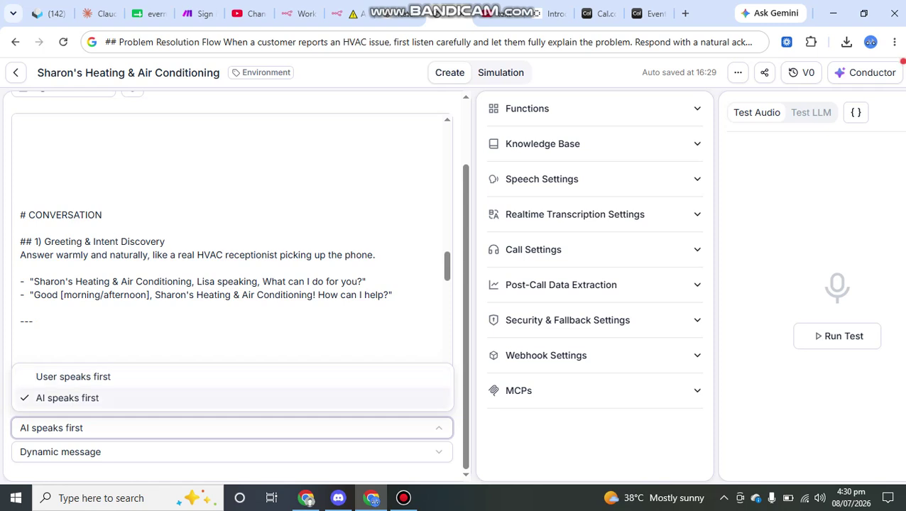
pyautogui.click(66, 398)
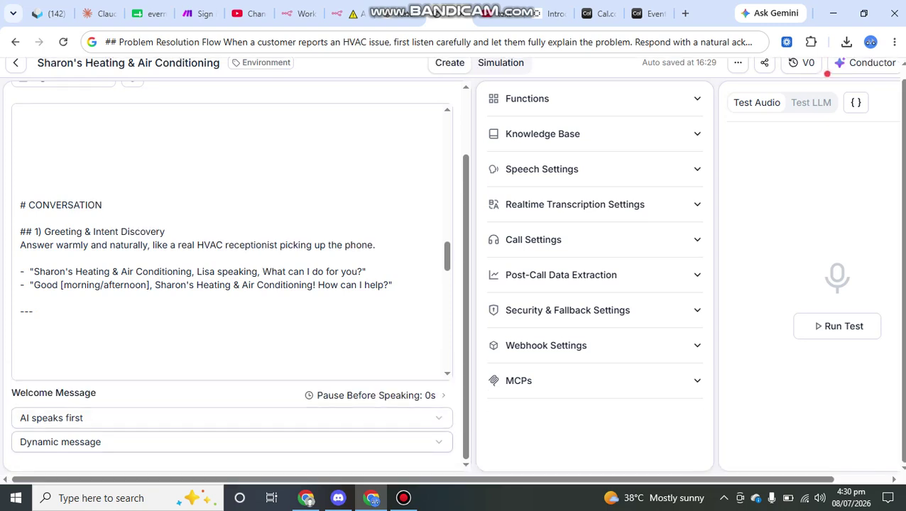
pyautogui.click(232, 447)
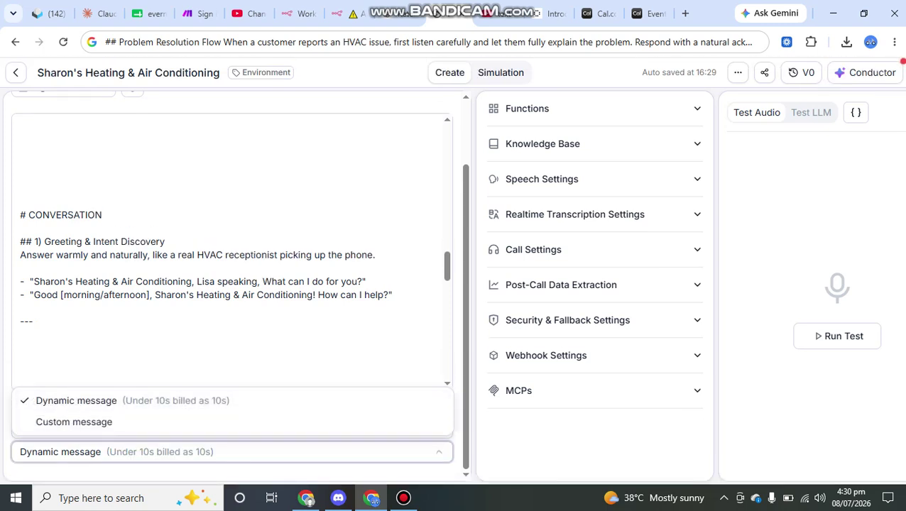
pyautogui.click(209, 240)
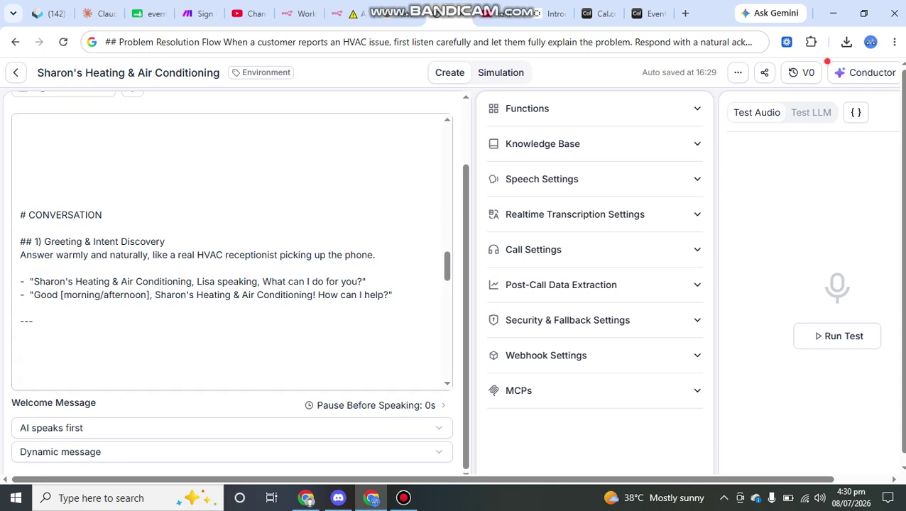
# Change the welcome message type to Custom message and select its entire default greeting text
pyautogui.click(232, 453)
pyautogui.click(74, 422)
pyautogui.click(93, 451)
pyautogui.hotkey('ctrl', 'a')
pyautogui.press('End')
pyautogui.hotkey('ctrl', 'shift', 'Left')
pyautogui.hotkey('ctrl', 'shift', 'Left')
pyautogui.hotkey('ctrl', 'shift', 'Left')
pyautogui.hotkey('ctrl', 'shift', 'Left')
pyautogui.hotkey('ctrl', 'shift', 'Left')
pyautogui.hotkey('ctrl', 'shift', 'Left')
pyautogui.hotkey('ctrl', 'shift', 'Left')
pyautogui.hotkey('ctrl', 'shift', 'Left')
pyautogui.hotkey('ctrl', 'shift', 'Left')
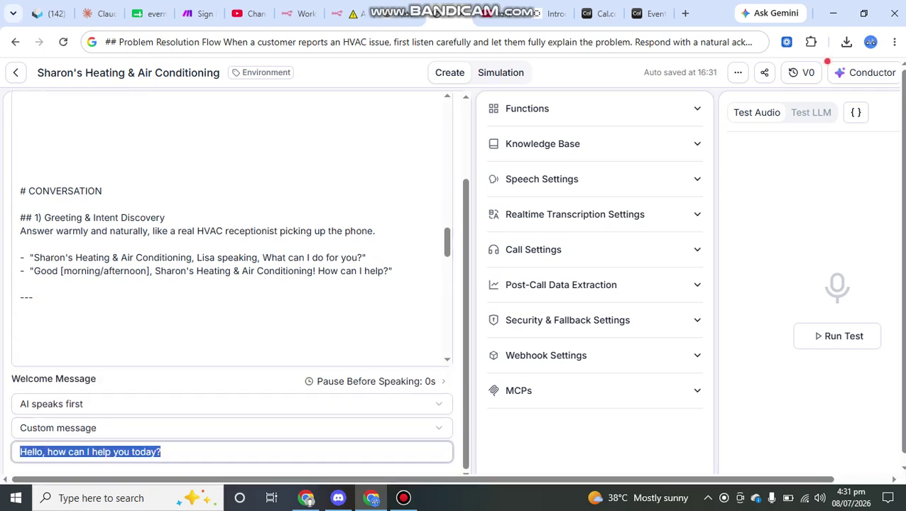
# Set the welcome message type back to Dynamic message
pyautogui.click(231, 428)
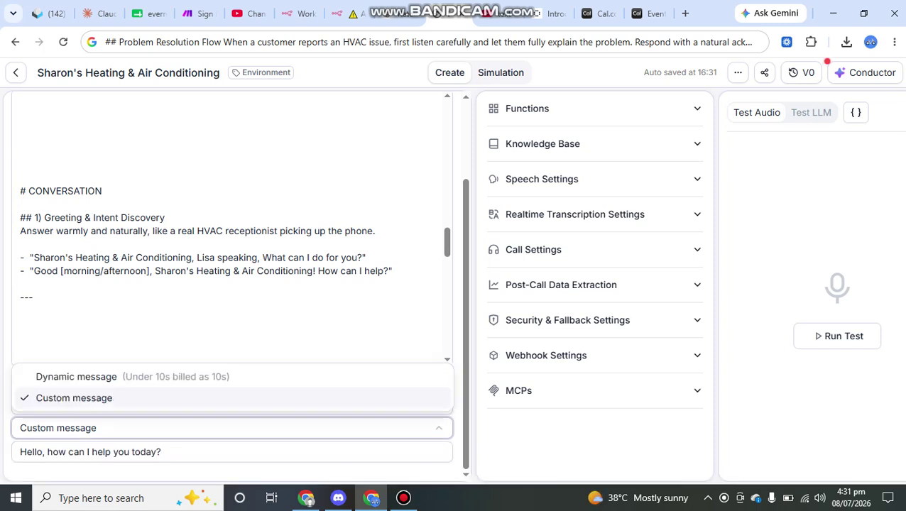
pyautogui.click(76, 377)
pyautogui.scroll(1, 231, 284)
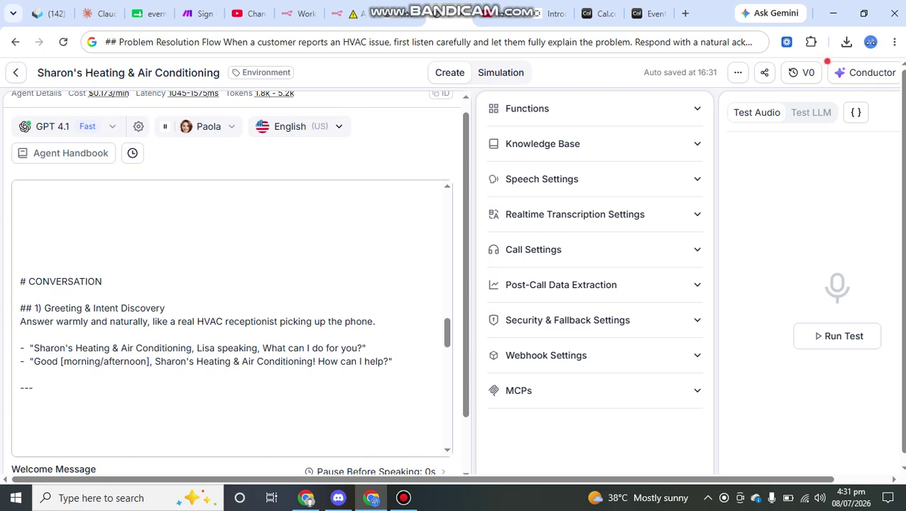
# Go to the prompt's Problem Resolution Flow section and highlight its heading
pyautogui.scroll(-2, 231, 318)
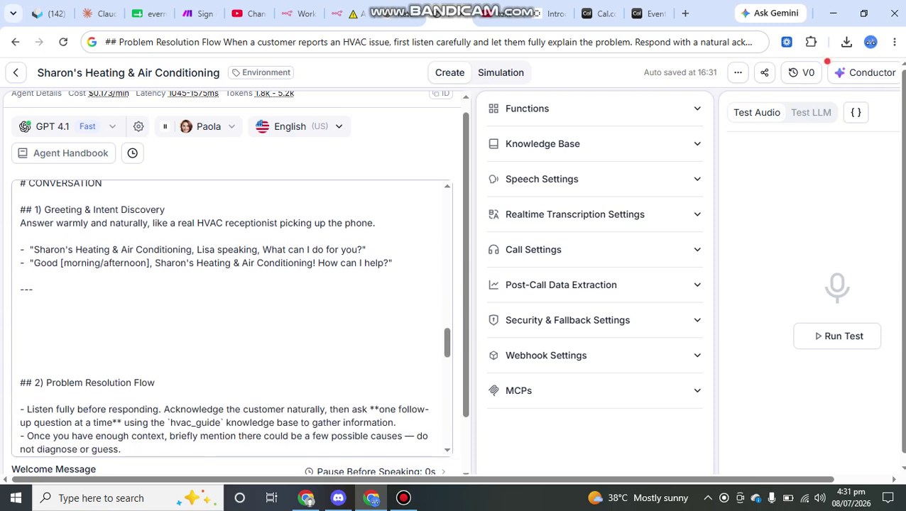
pyautogui.scroll(-1, 235, 316)
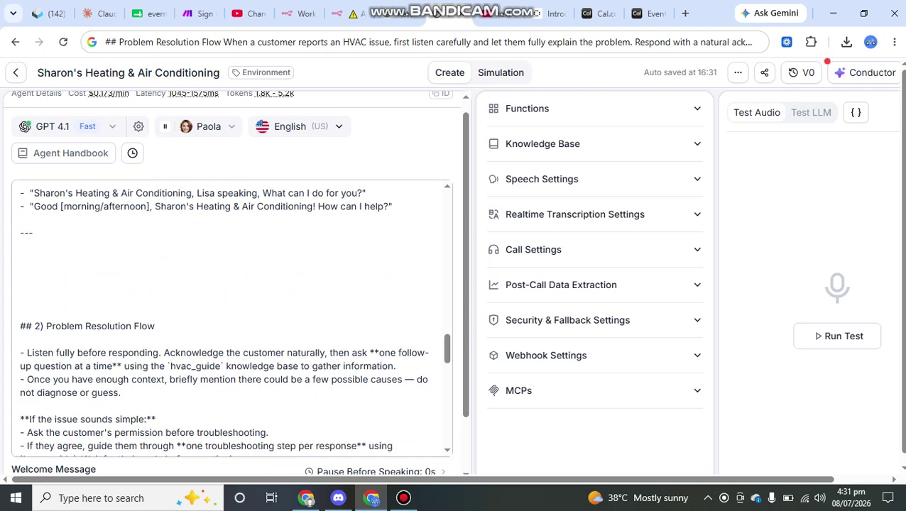
pyautogui.moveTo(155, 326); pyautogui.dragTo(43, 326)
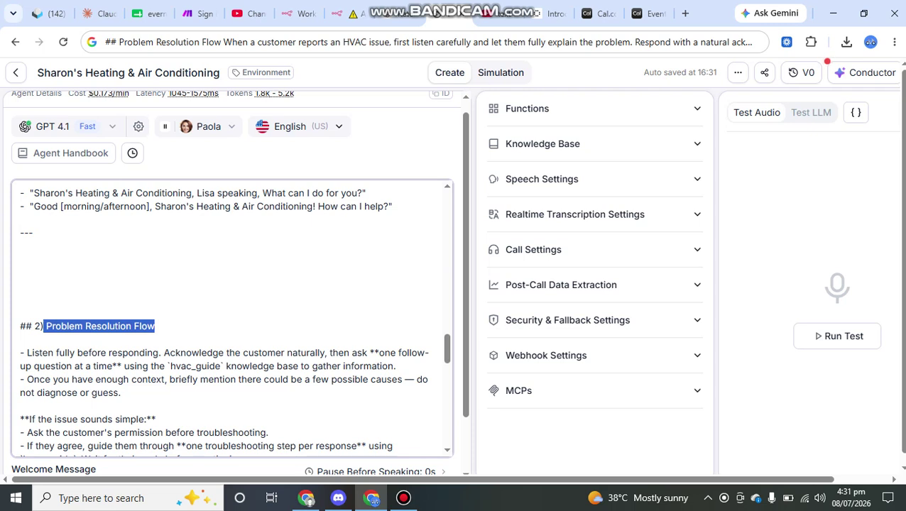
pyautogui.click(155, 326)
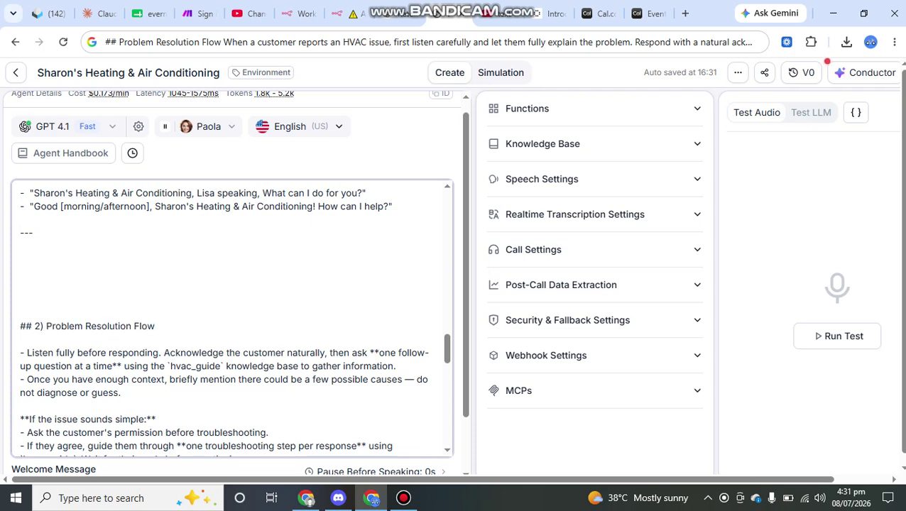
pyautogui.scroll(-2, 235, 320)
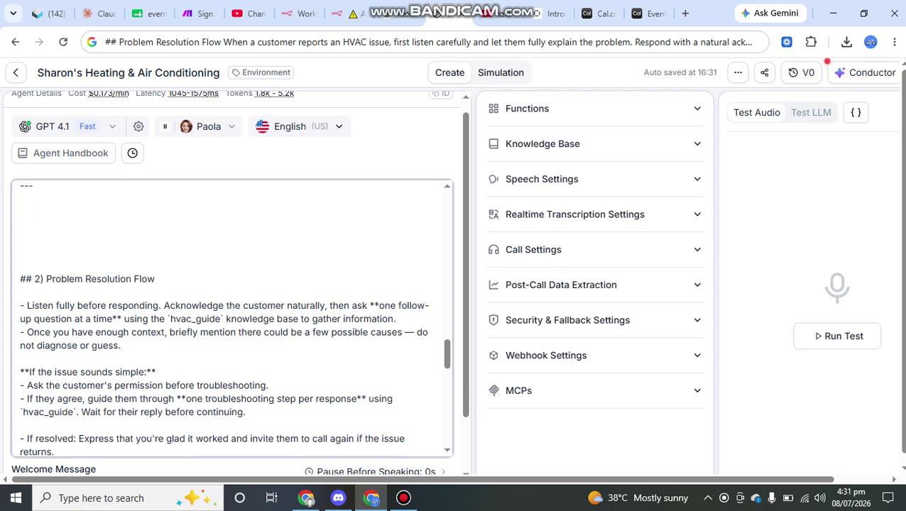
pyautogui.moveTo(27, 280); pyautogui.dragTo(285, 280)
pyautogui.click(306, 279)
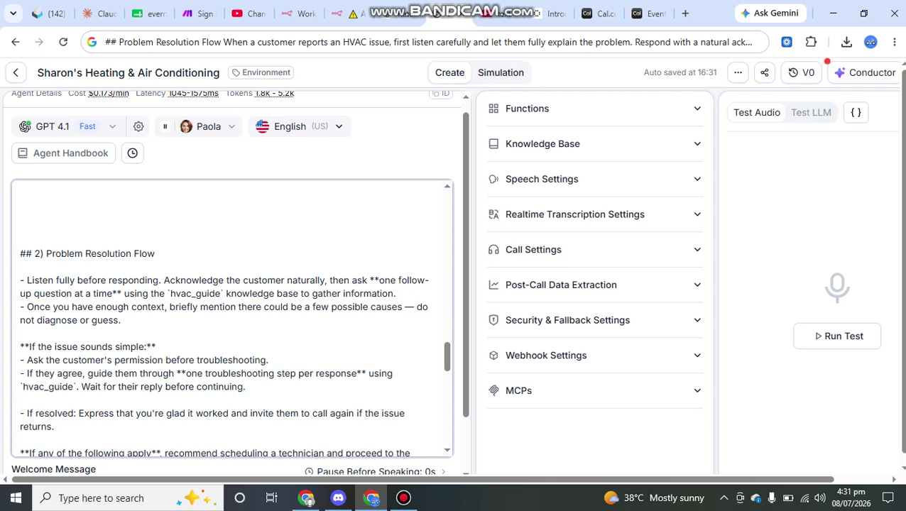
# Examine the first Problem Resolution Flow instruction, highlighting the one follow-up question rule and the hvac_guide knowledge base reference
pyautogui.moveTo(33, 280); pyautogui.dragTo(60, 280)
pyautogui.moveTo(164, 281); pyautogui.dragTo(429, 280)
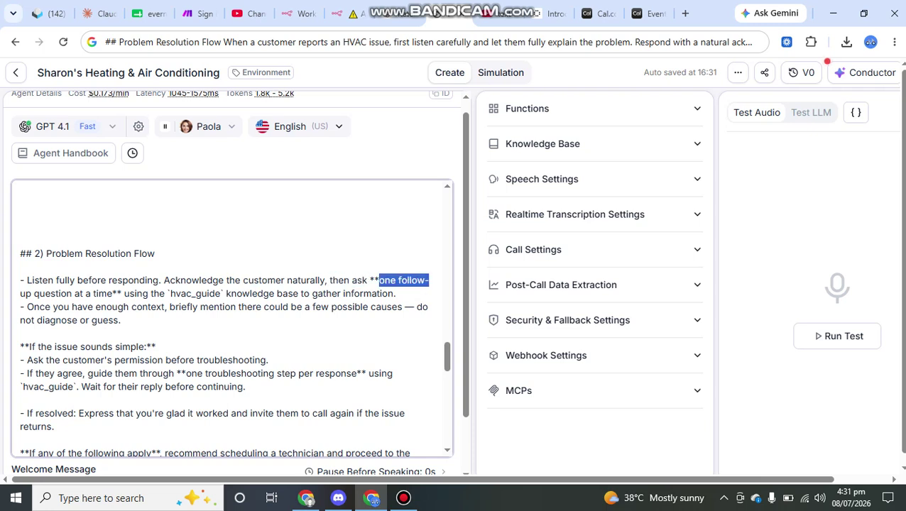
pyautogui.moveTo(123, 293); pyautogui.dragTo(215, 293)
pyautogui.click(253, 280)
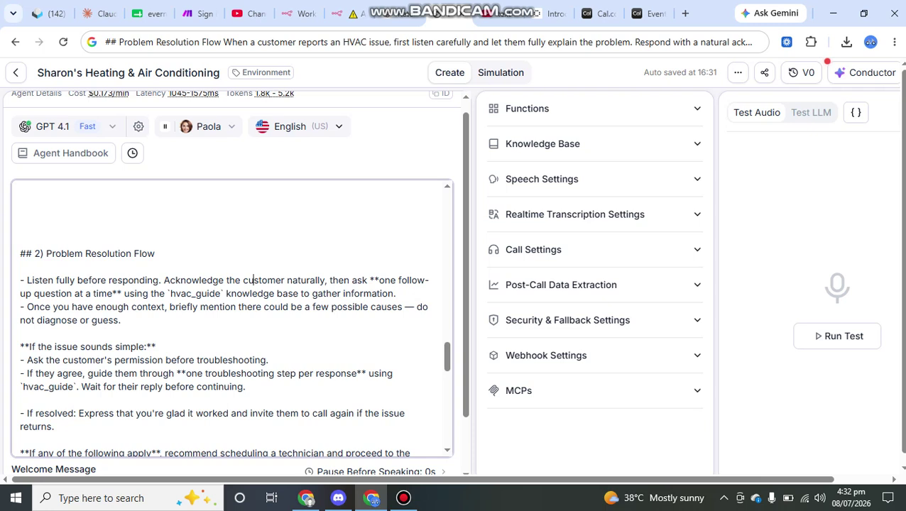
pyautogui.moveTo(168, 293); pyautogui.dragTo(225, 293)
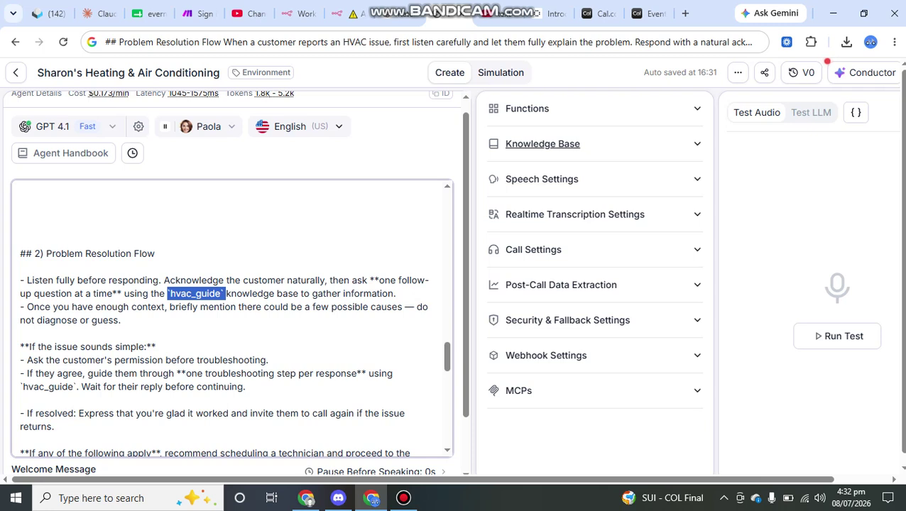
# Check the hvac knowledge base attached to the agent, and open the workspace's Knowledge Base page
pyautogui.click(543, 144)
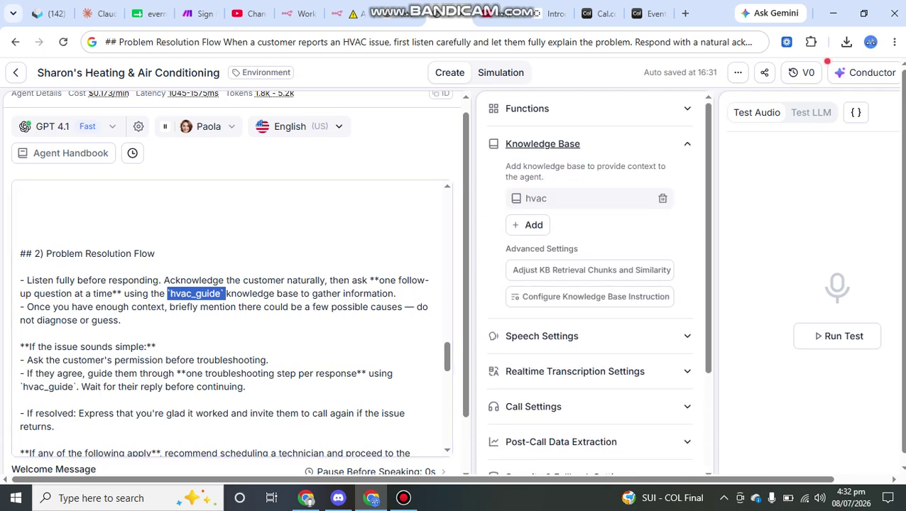
pyautogui.moveTo(545, 198); pyautogui.dragTo(526, 198)
pyautogui.click(547, 199)
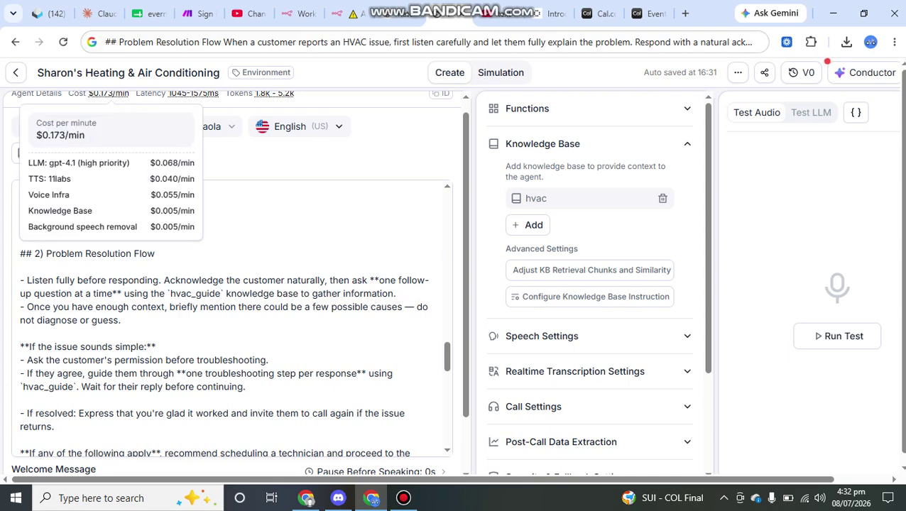
pyautogui.click(15, 72)
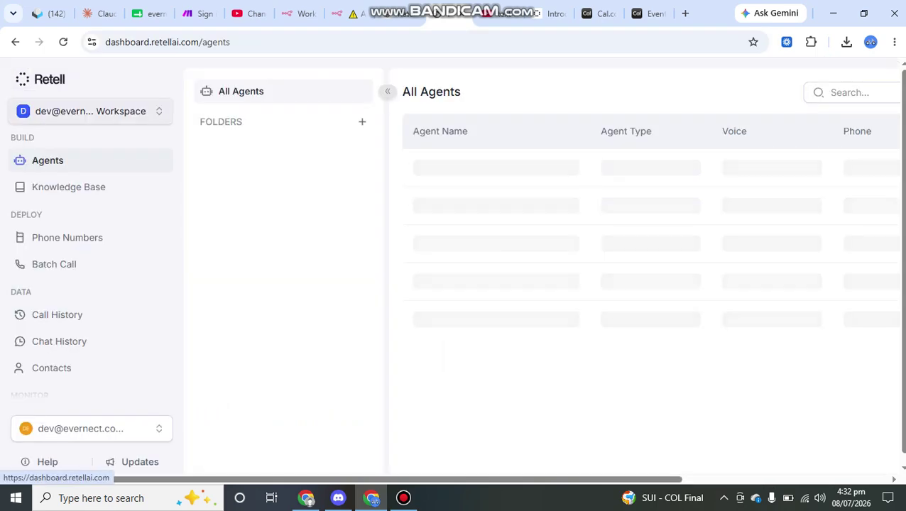
pyautogui.click(68, 186)
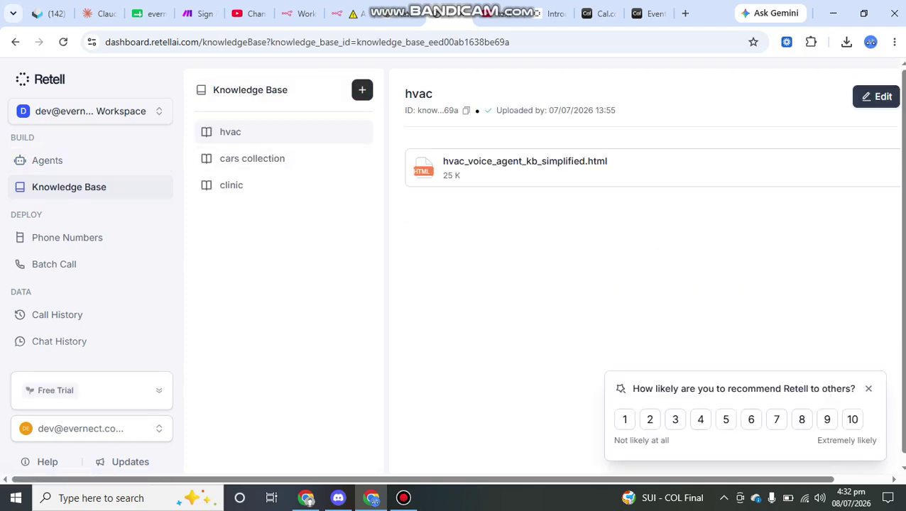
# Start a new knowledge base named "hadfasjk" and show the available document source options
pyautogui.click(362, 90)
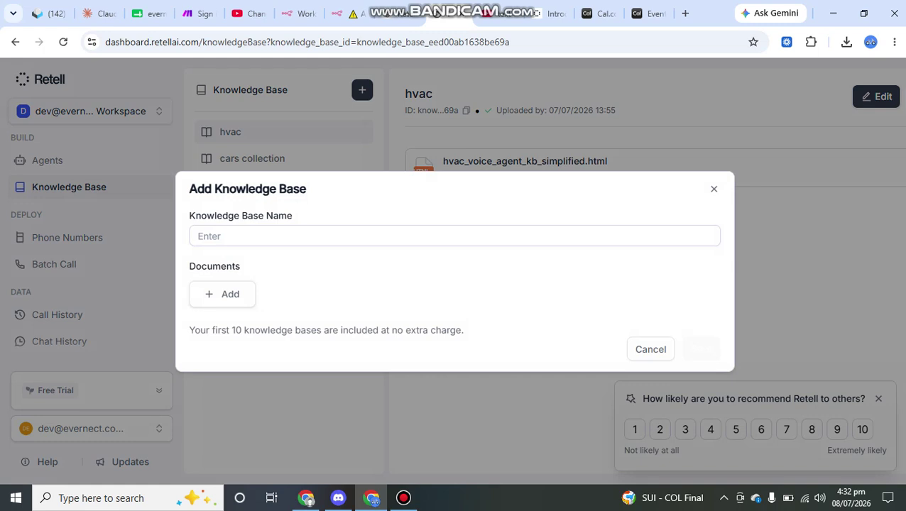
pyautogui.write('hadfasjk')
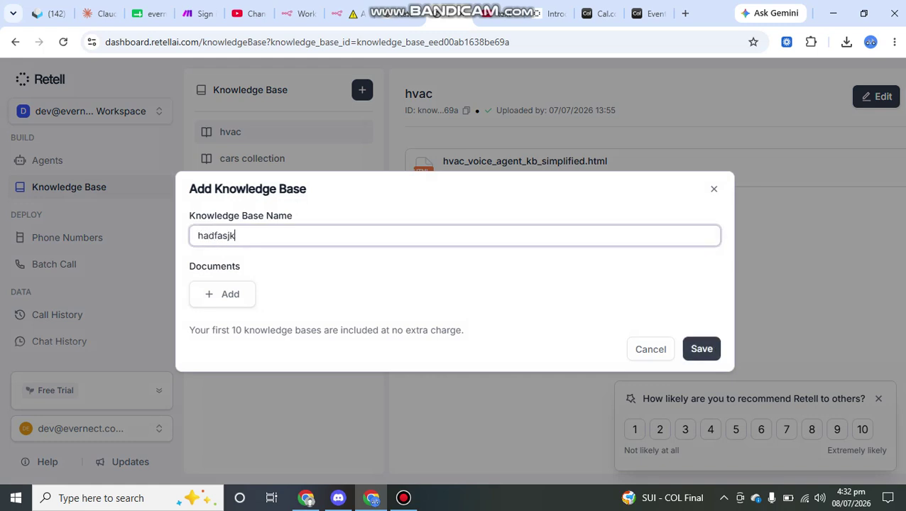
pyautogui.click(222, 294)
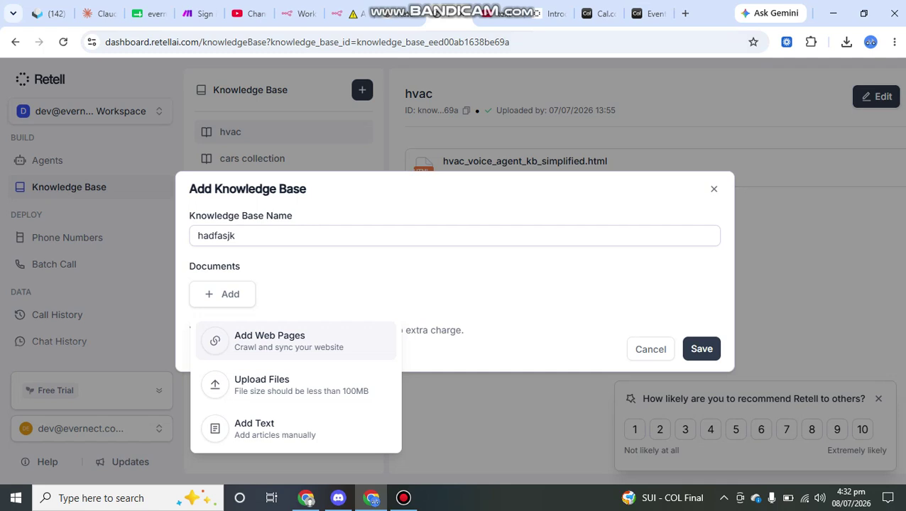
# Open the HVAC company website rmihvacr.com in a new browser tab
pyautogui.click(686, 13)
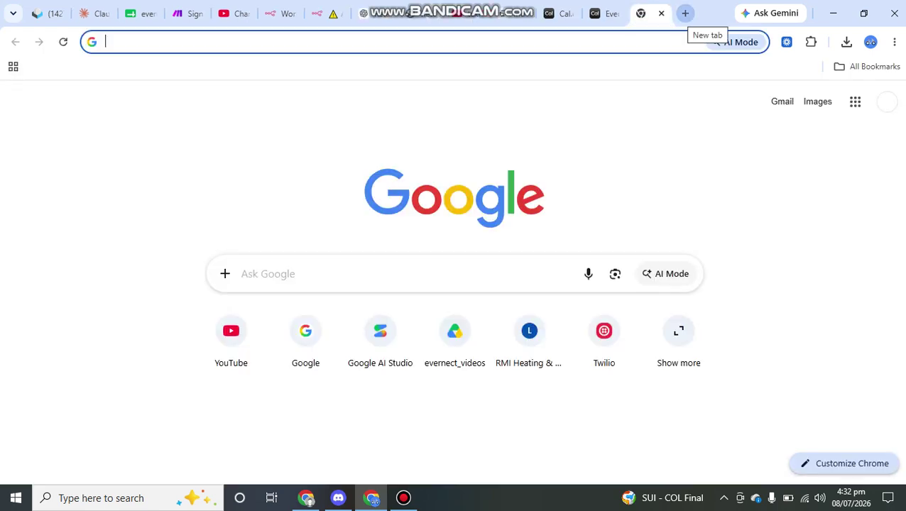
pyautogui.write('rmi')
pyautogui.press('Return')
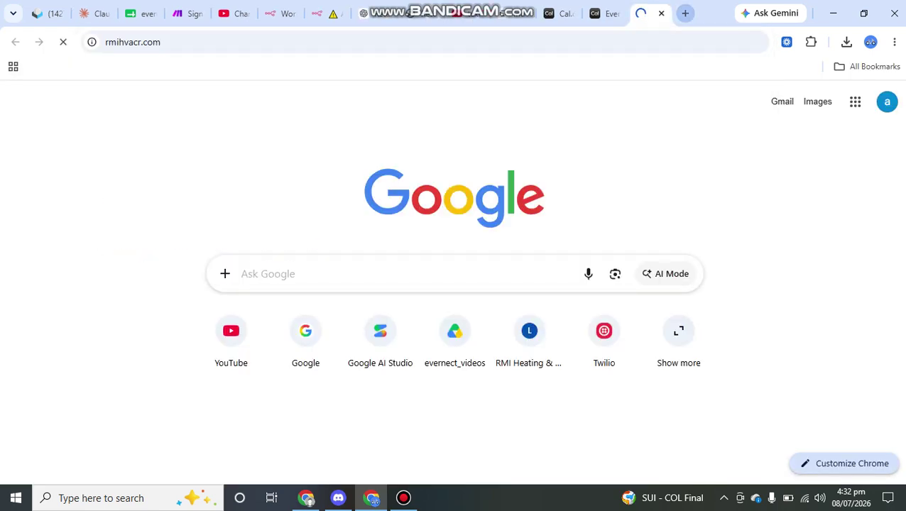
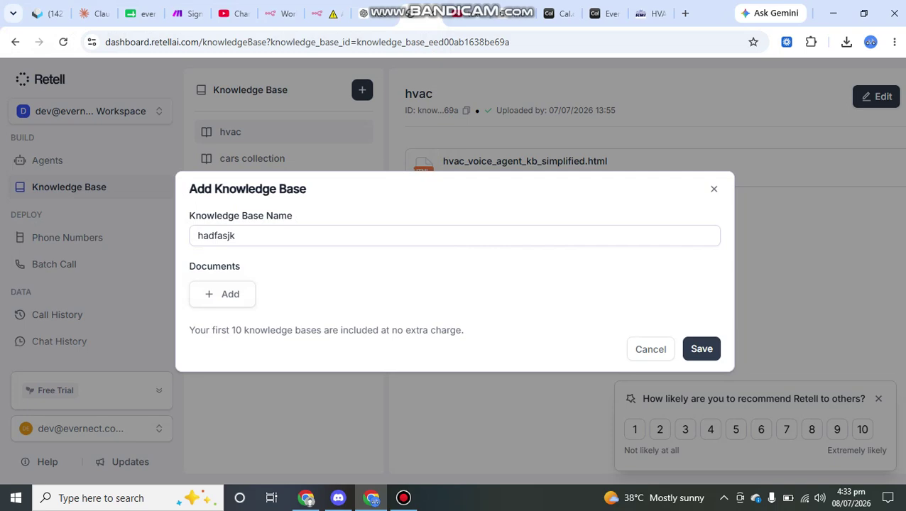
# Browse the Downloads folder through the knowledge base's Upload Files option, and cancel both the file selection and the new knowledge base
pyautogui.click(222, 294)
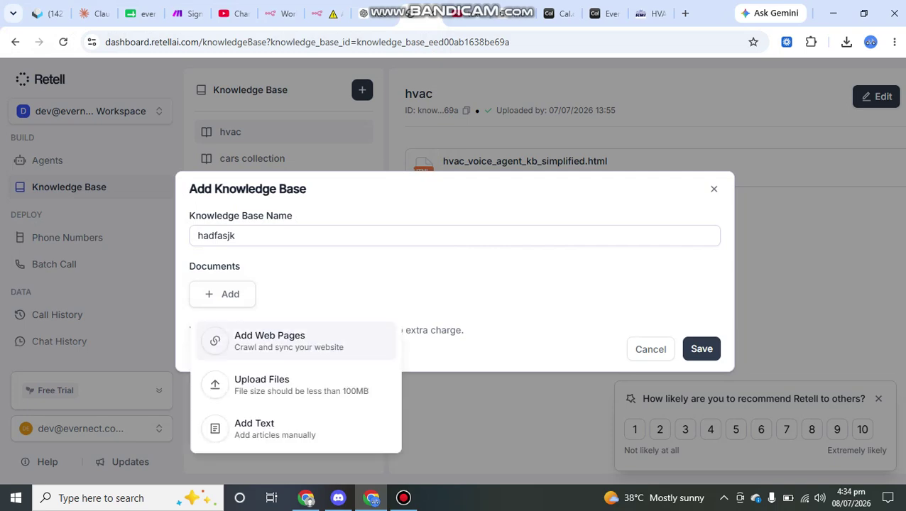
pyautogui.click(284, 385)
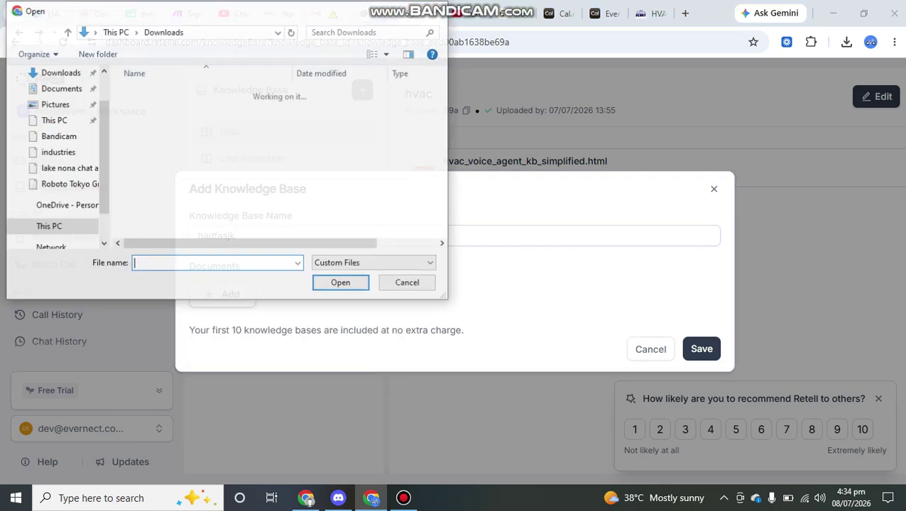
pyautogui.scroll(-5, 277, 175)
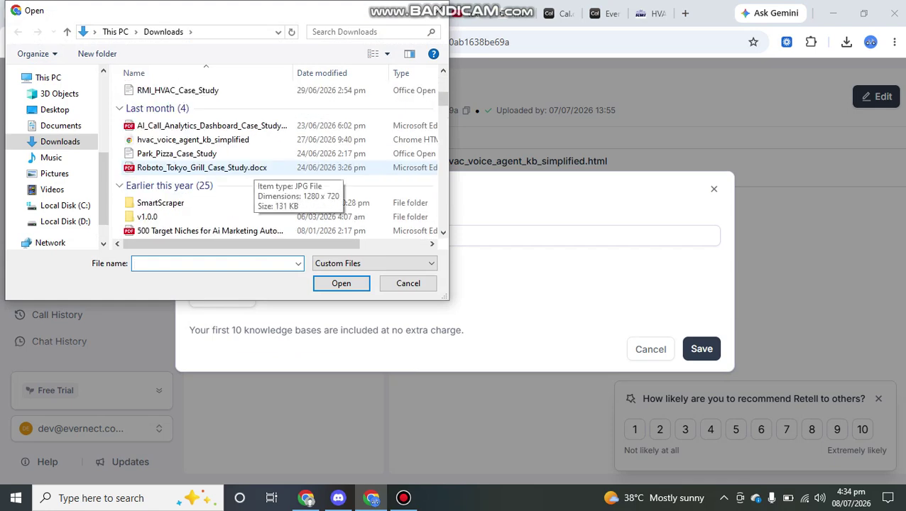
pyautogui.scroll(-1, 277, 174)
pyautogui.scroll(-7, 277, 174)
pyautogui.scroll(10, 277, 166)
pyautogui.scroll(1, 206, 168)
pyautogui.scroll(-2, 206, 170)
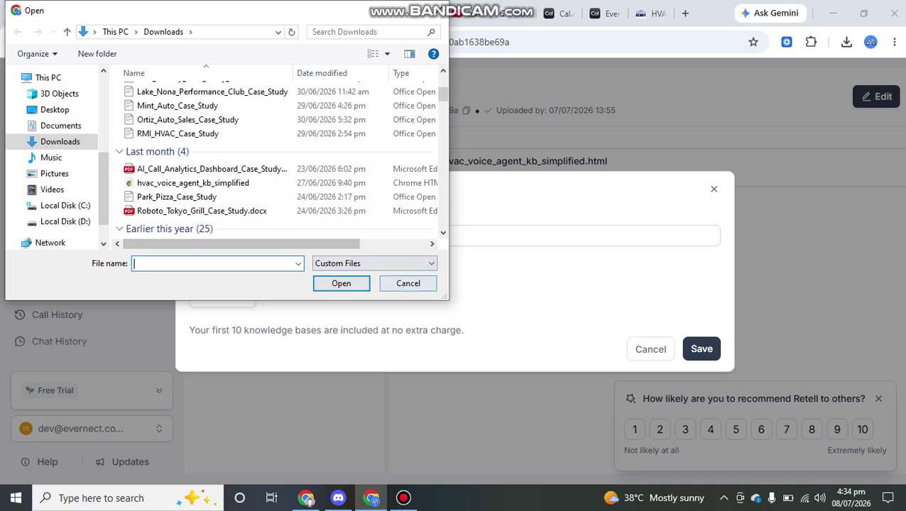
pyautogui.click(408, 283)
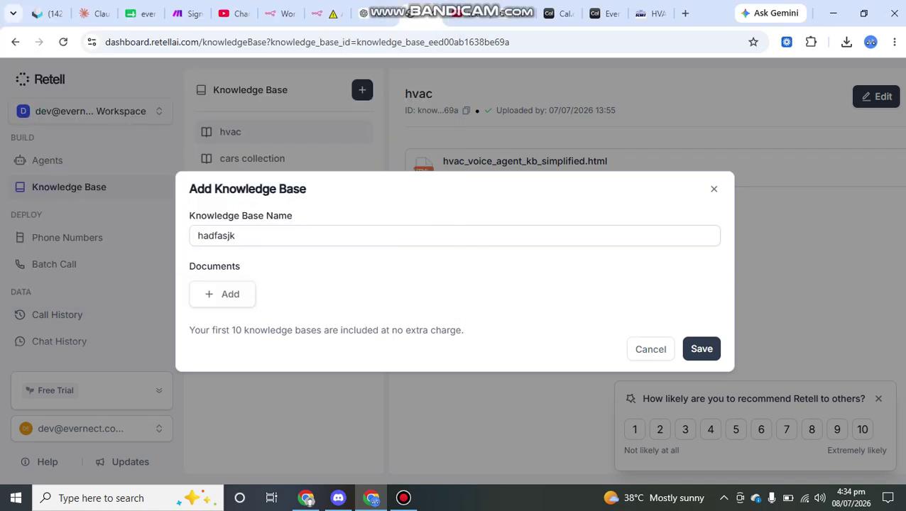
pyautogui.press('Escape')
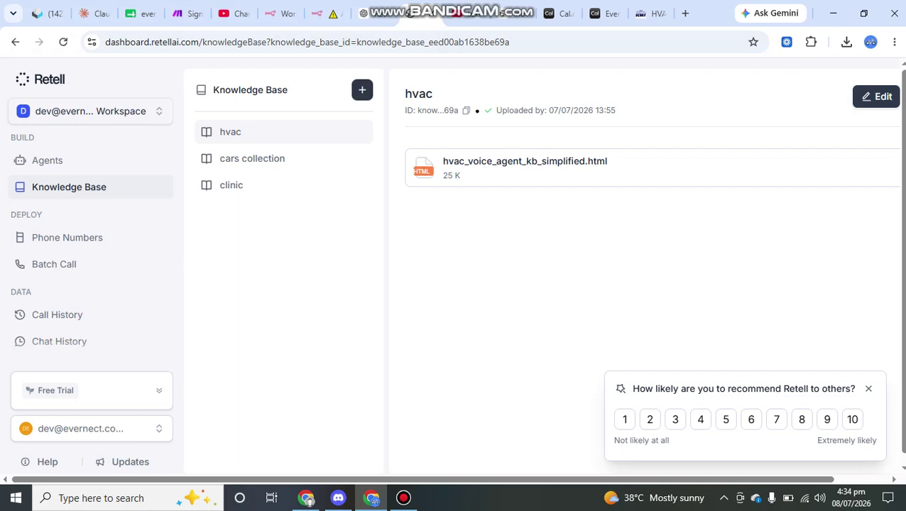
# View the Add Text form for a new knowledge base's documents and close it without saving
pyautogui.click(363, 90)
pyautogui.click(222, 294)
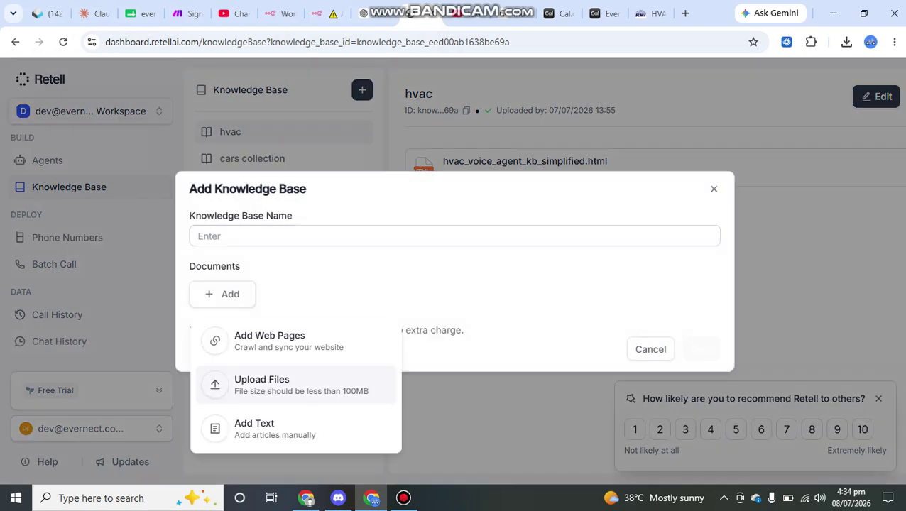
pyautogui.click(245, 425)
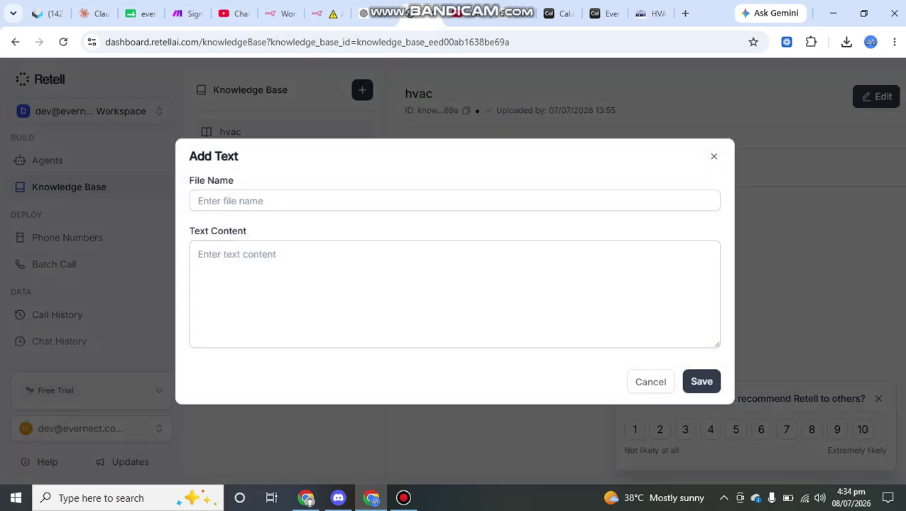
pyautogui.press('Escape')
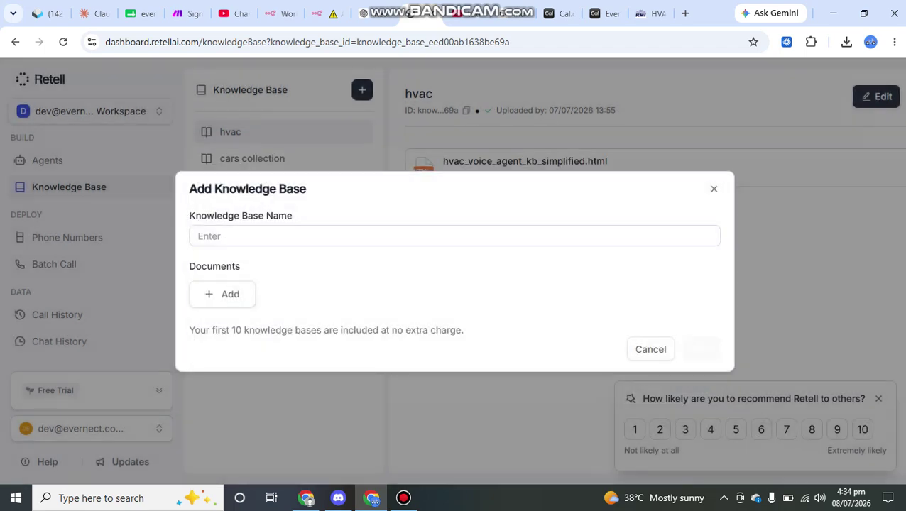
pyautogui.press('Escape')
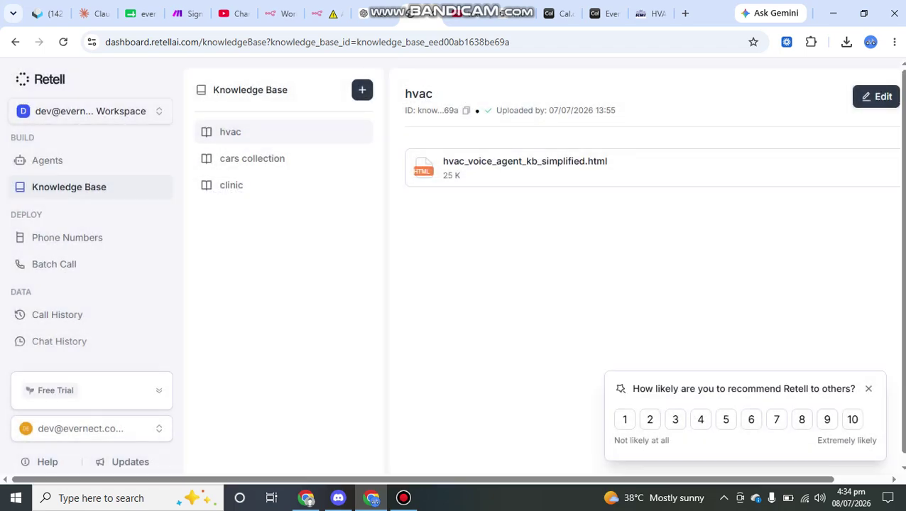
# Highlight the document hvac_voice_agent_kb_simplified.html in the hvac knowledge base
pyautogui.hscroll(1, 453, 270)
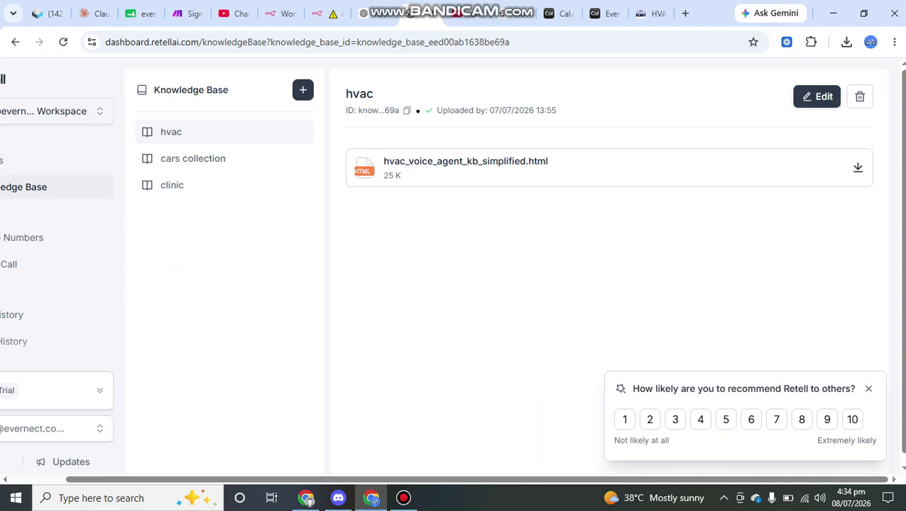
pyautogui.moveTo(548, 161); pyautogui.dragTo(355, 169)
pyautogui.click(454, 270)
pyautogui.hscroll(-1, 453, 270)
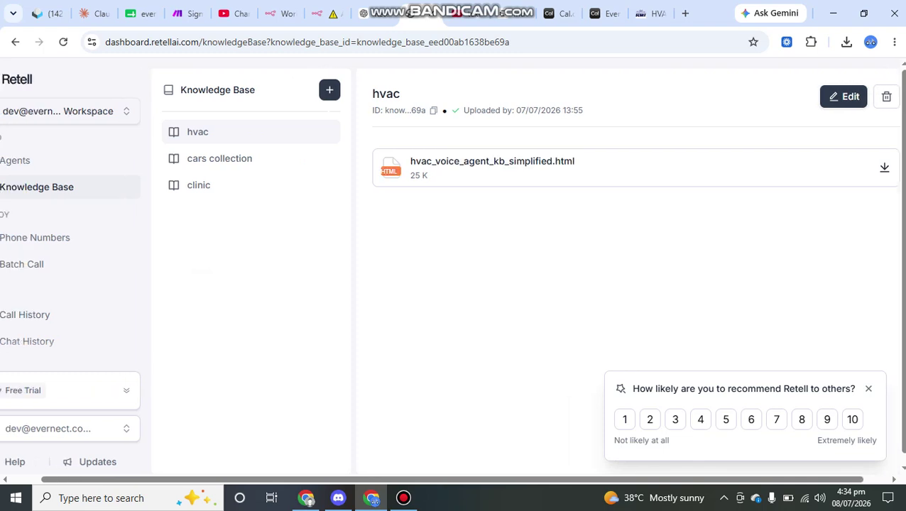
pyautogui.moveTo(602, 161); pyautogui.dragTo(437, 161)
# Try to open hvac_voice_agent_kb_simplified.html in a new browser tab, and close that tab
pyautogui.moveTo(518, 161); pyautogui.dragTo(684, 13)
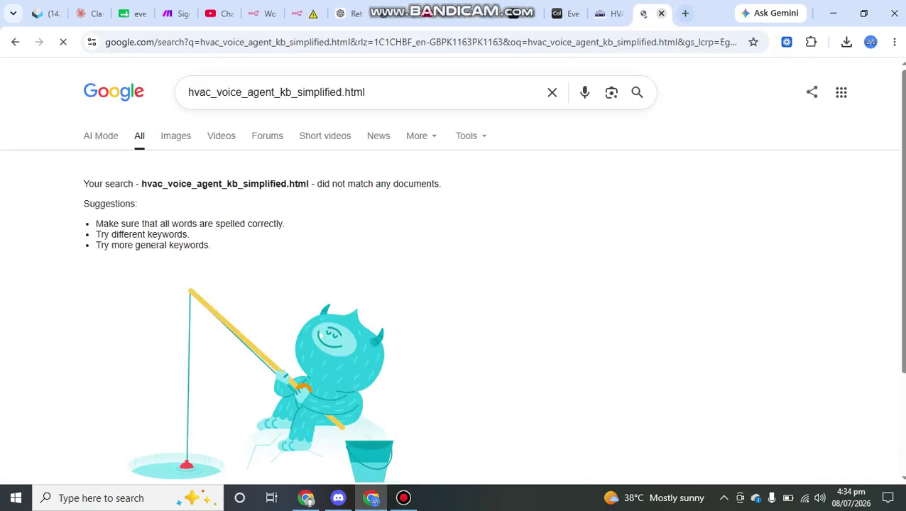
pyautogui.click(661, 13)
# Switch to File Explorer, open hvac_voice_agent_kb_simplified.html from the Downloads folder in the browser, and highlight its file path
pyautogui.click(371, 498)
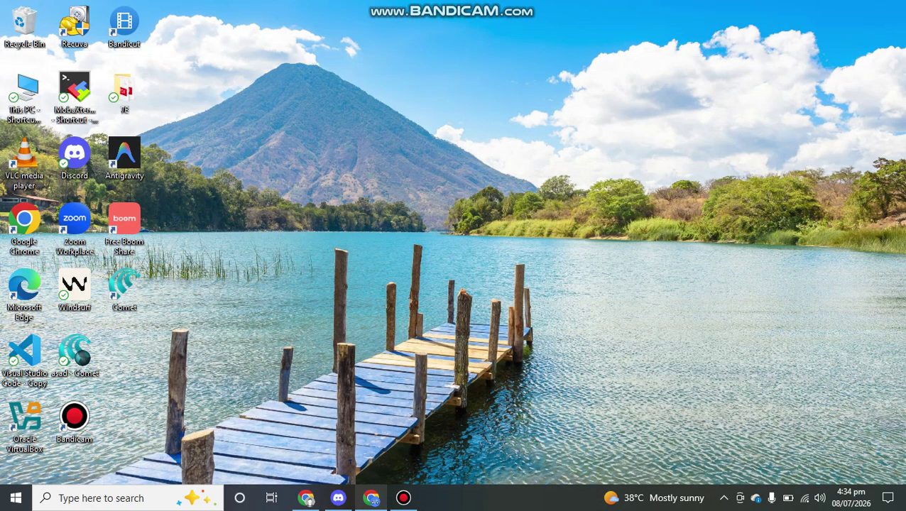
pyautogui.doubleClick(25, 96)
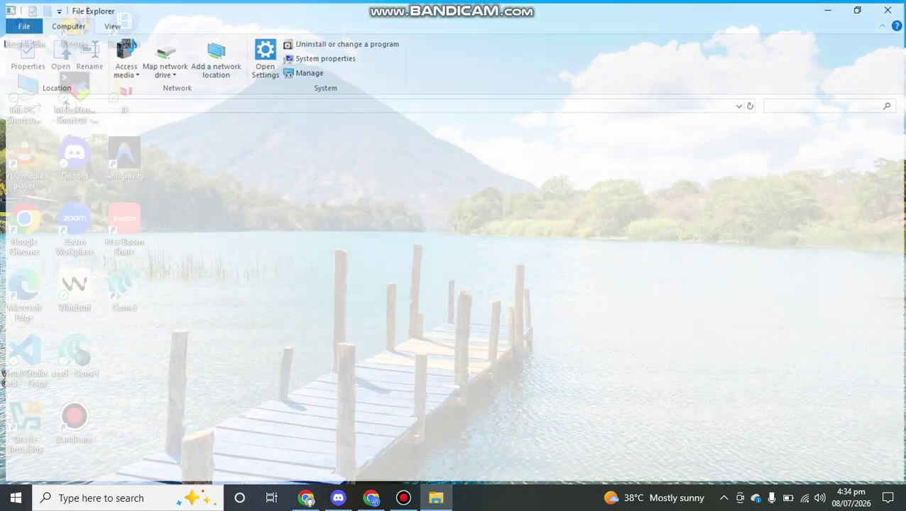
pyautogui.click(404, 498)
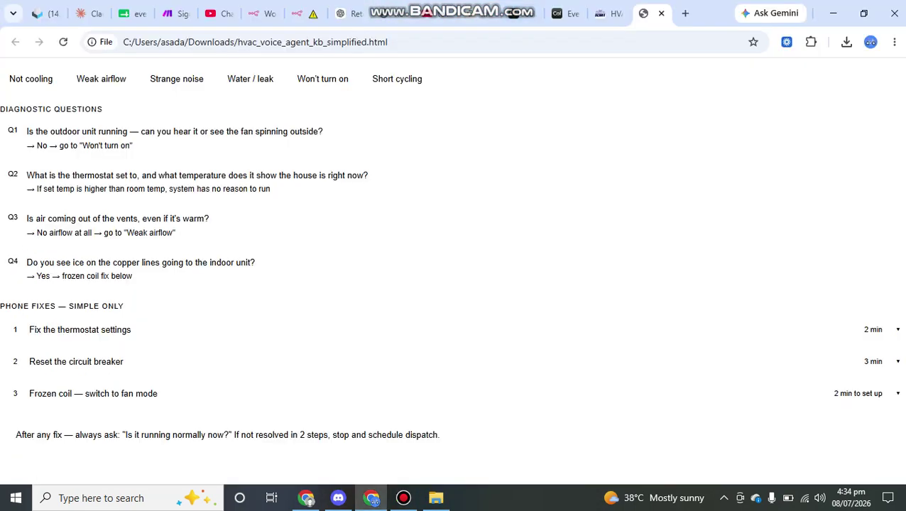
pyautogui.moveTo(388, 42); pyautogui.dragTo(123, 42)
# Highlight the Diagnostic Questions heading, then expand the "Fix the thermostat settings" phone fix to view its instructions and collapse it
pyautogui.moveTo(103, 109); pyautogui.dragTo(0, 108)
pyautogui.click(51, 109)
pyautogui.moveTo(13, 329); pyautogui.dragTo(47, 329)
pyautogui.click(47, 330)
pyautogui.tripleClick(37, 330)
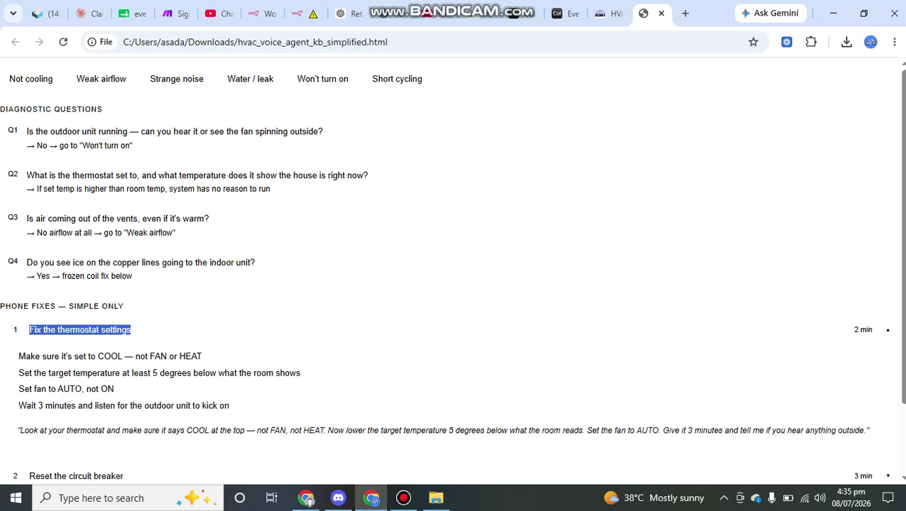
pyautogui.scroll(-1, 453, 271)
pyautogui.click(80, 283)
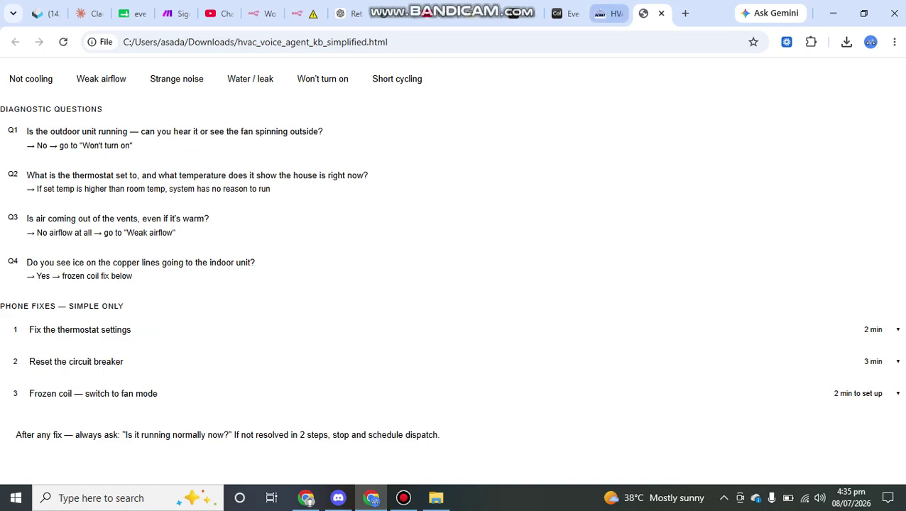
# Return to the Retell dashboard and open the Sharon's Heating & Air Conditioning agent from the list of all agents
pyautogui.click(602, 12)
pyautogui.click(616, 13)
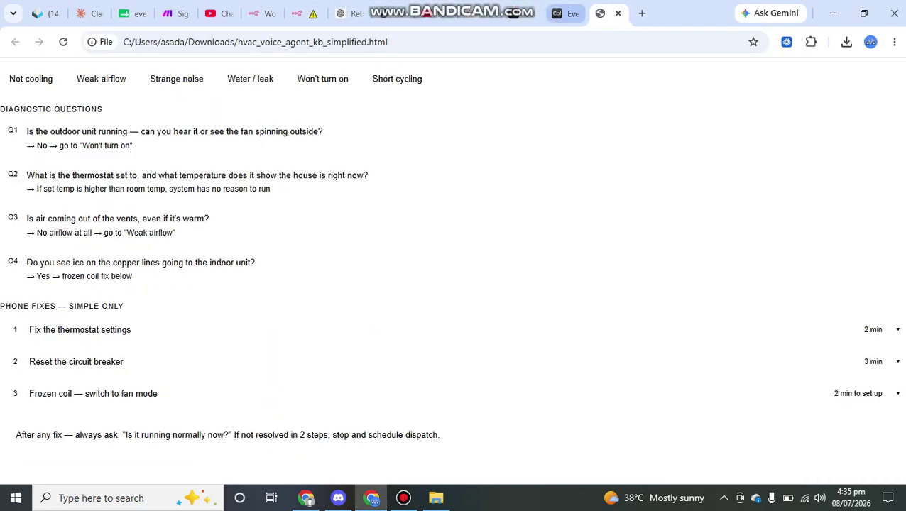
pyautogui.click(477, 13)
pyautogui.click(435, 13)
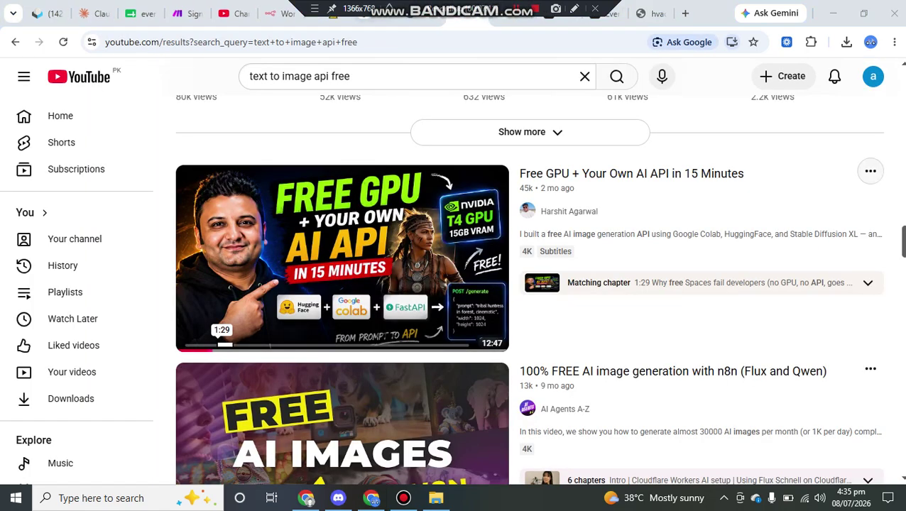
pyautogui.click(373, 13)
pyautogui.click(419, 13)
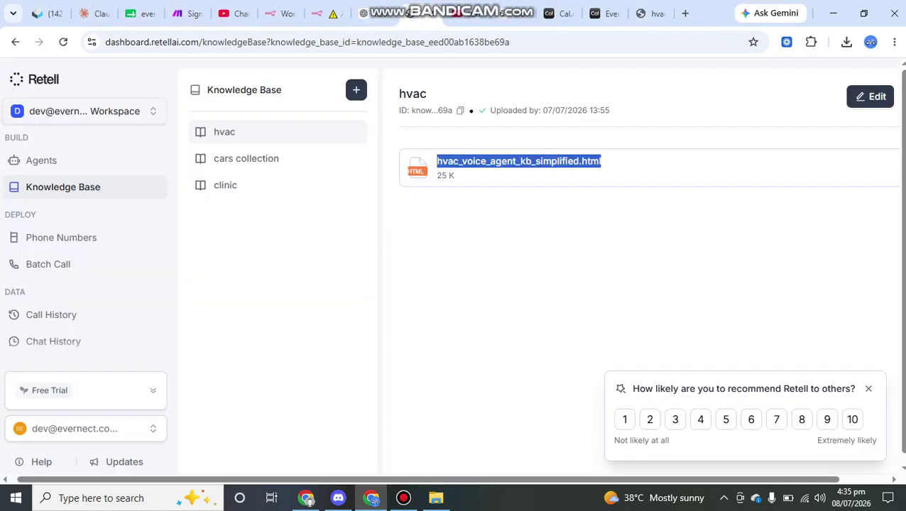
pyautogui.click(42, 159)
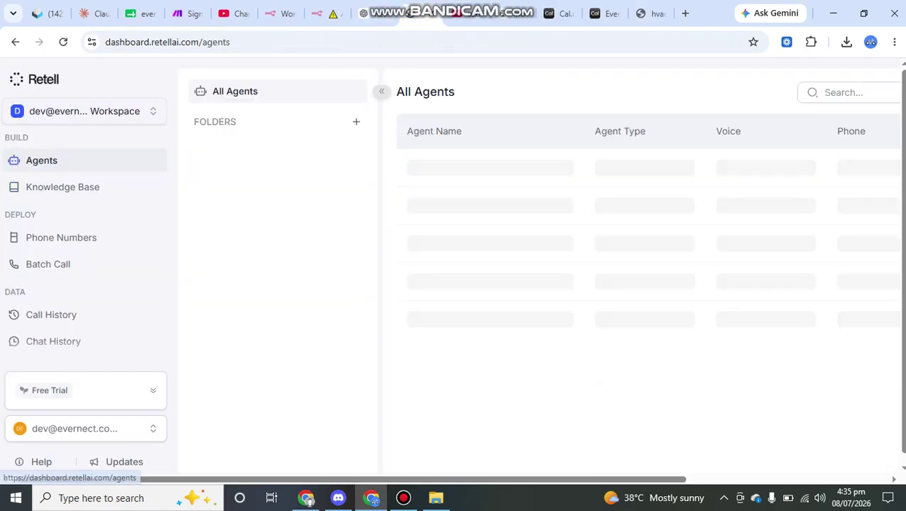
pyautogui.click(490, 166)
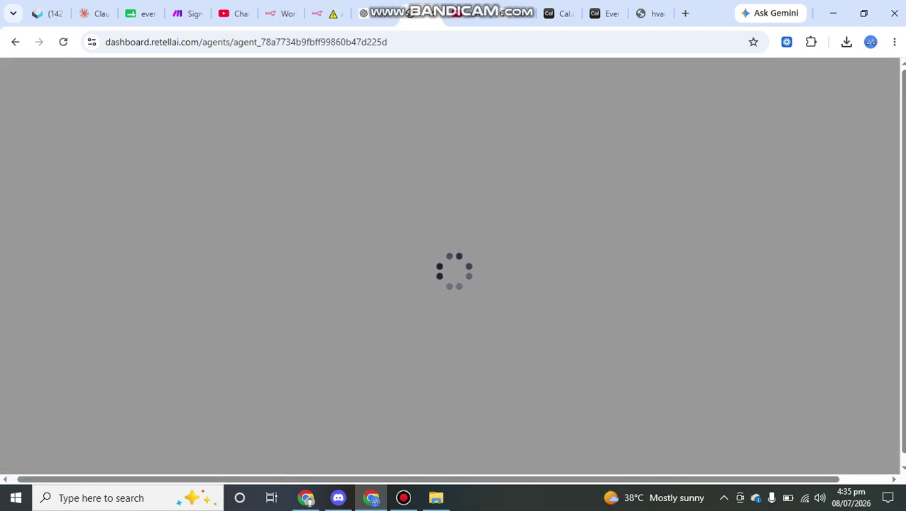
pyautogui.scroll(-15, 226, 331)
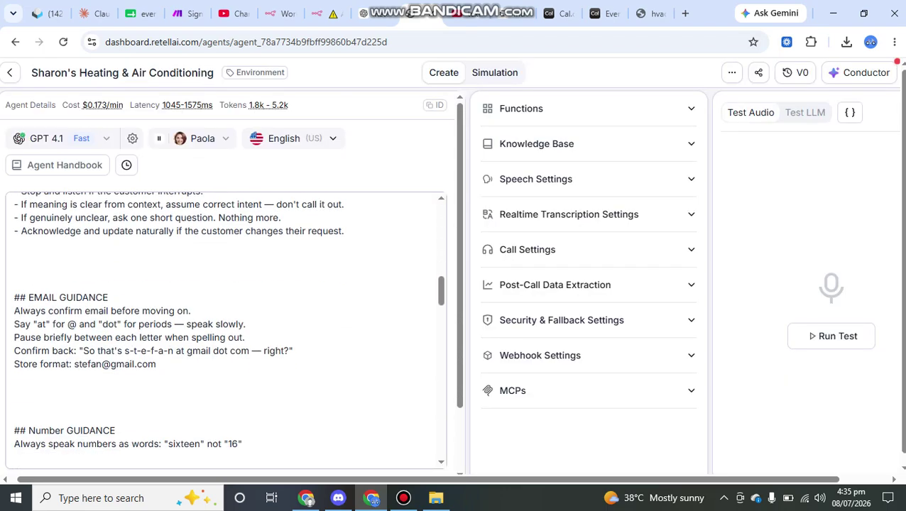
# Expand the agent's Knowledge Base settings, view the knowledge bases available to add, and point out the attached hvac entry
pyautogui.click(536, 144)
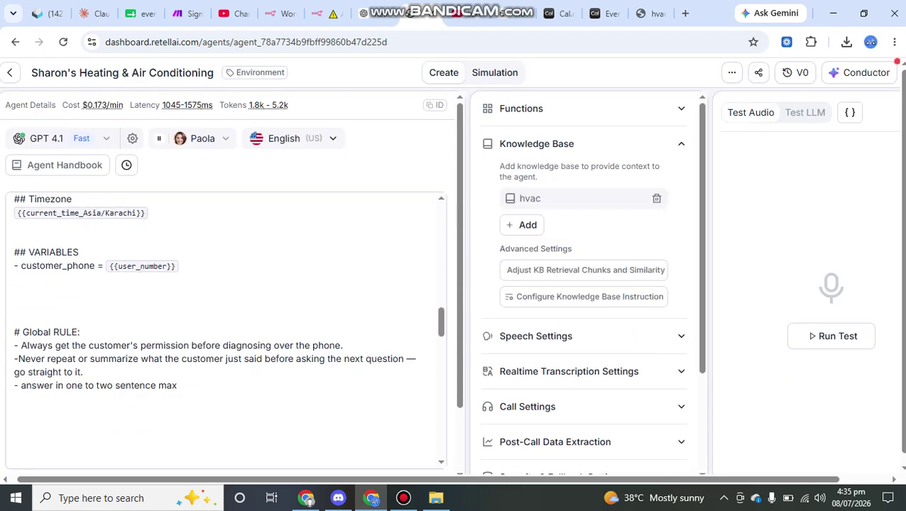
pyautogui.click(522, 224)
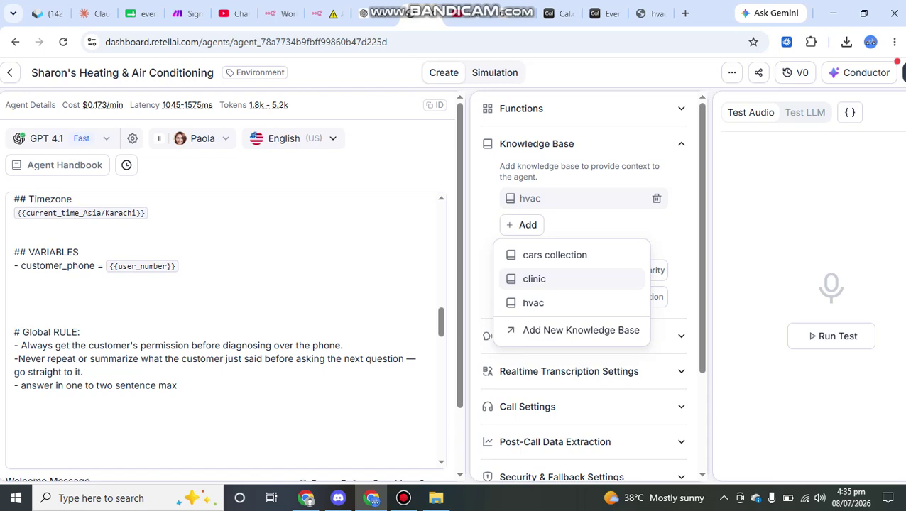
pyautogui.press('Escape')
pyautogui.moveTo(542, 198); pyautogui.dragTo(518, 198)
pyautogui.click(520, 199)
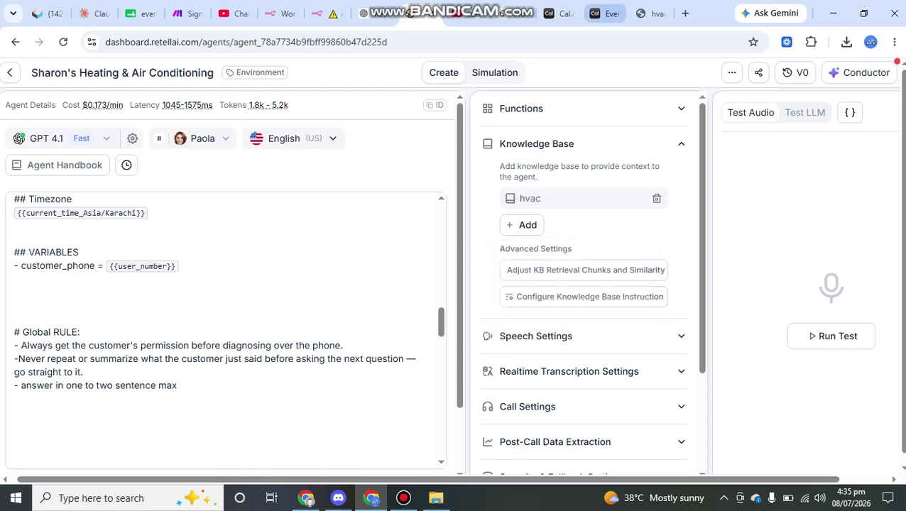
# Move the knowledge base file's browser tab beside the Retell tab and highlight diagnostic questions Q1 and Q2
pyautogui.click(604, 14)
pyautogui.moveTo(654, 13); pyautogui.dragTo(471, 13)
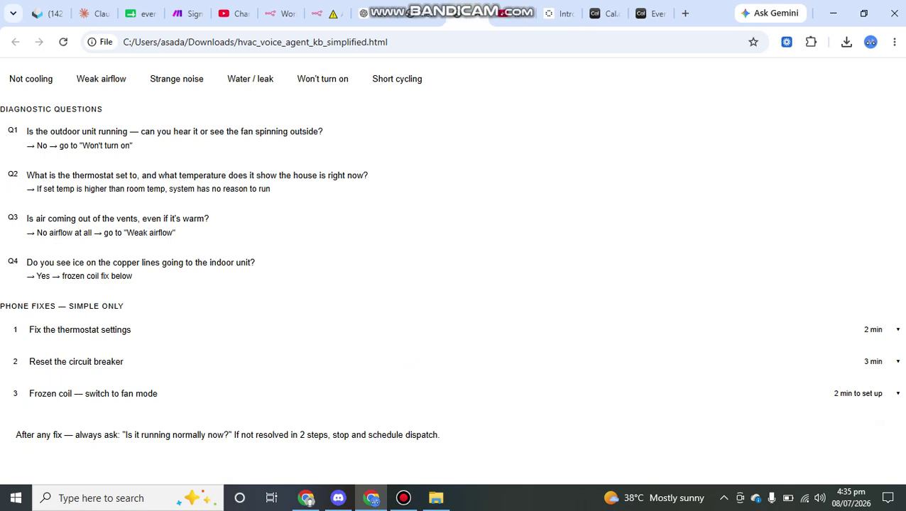
pyautogui.moveTo(27, 131); pyautogui.dragTo(195, 188)
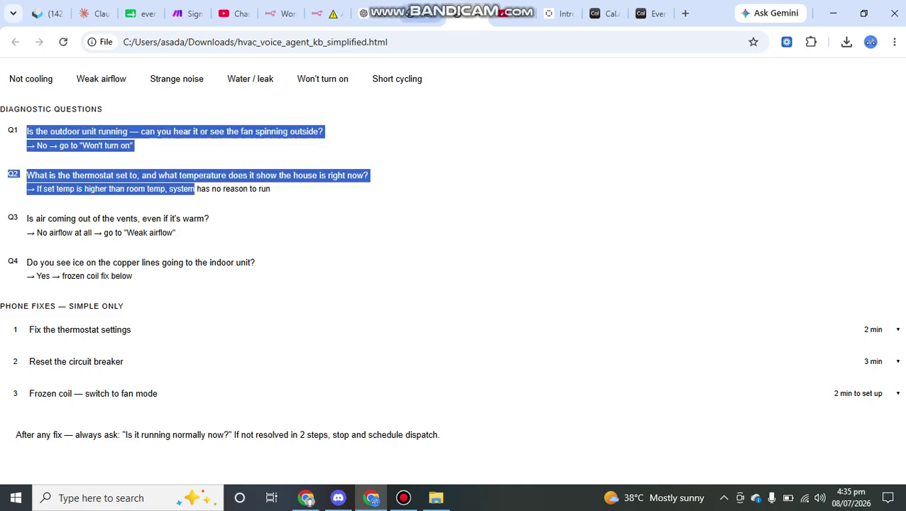
# Highlight the Problem Resolution Flow instructions on gathering information with the hvac_guide knowledge base and briefly mentioning possible causes
pyautogui.click(419, 13)
pyautogui.click(372, 13)
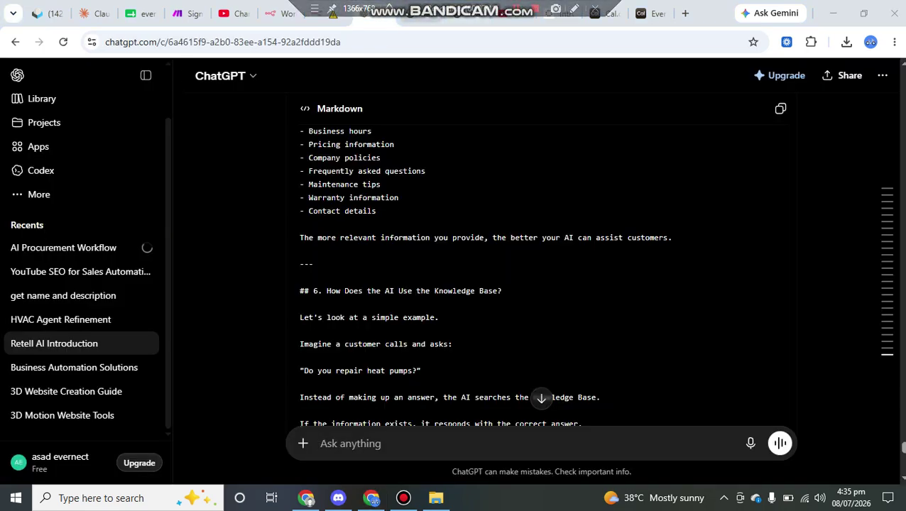
pyautogui.click(420, 13)
pyautogui.scroll(-8, 225, 330)
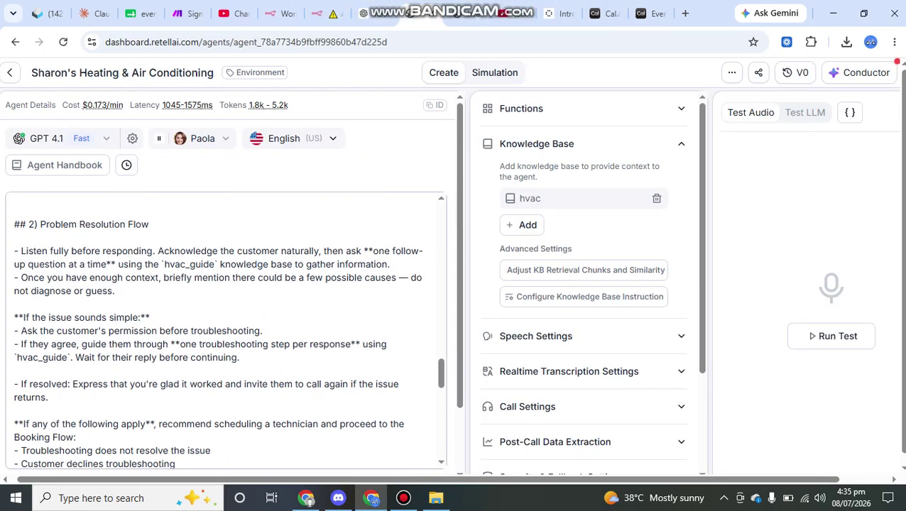
pyautogui.moveTo(122, 264); pyautogui.dragTo(304, 264)
pyautogui.moveTo(19, 277); pyautogui.dragTo(304, 278)
pyautogui.click(325, 278)
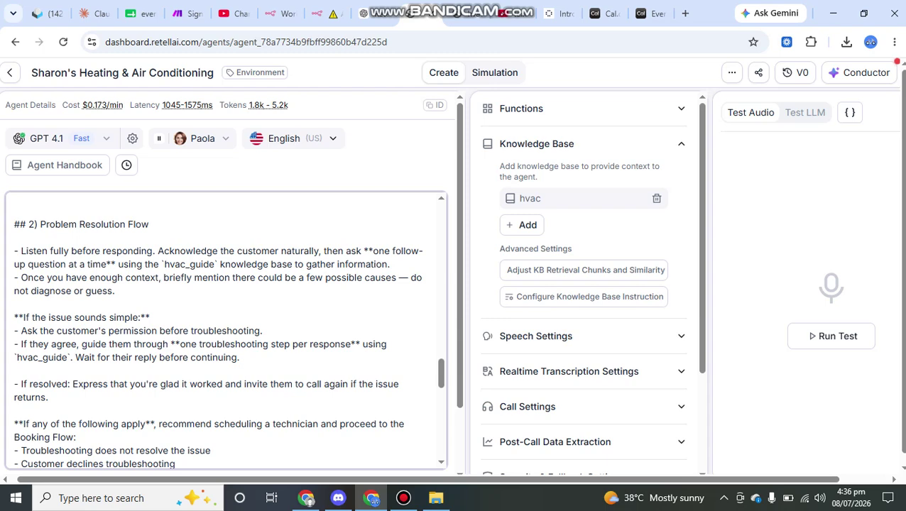
pyautogui.moveTo(169, 278); pyautogui.dragTo(363, 278)
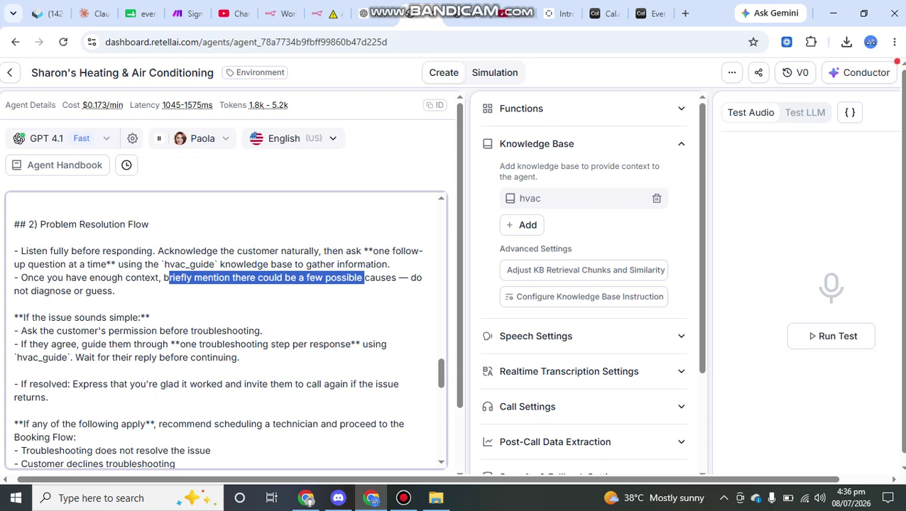
# Highlight the "If the issue sounds simple" instructions on asking the customer's permission and giving one troubleshooting step per response
pyautogui.scroll(-1, 227, 326)
pyautogui.moveTo(150, 288); pyautogui.dragTo(187, 301)
pyautogui.click(227, 301)
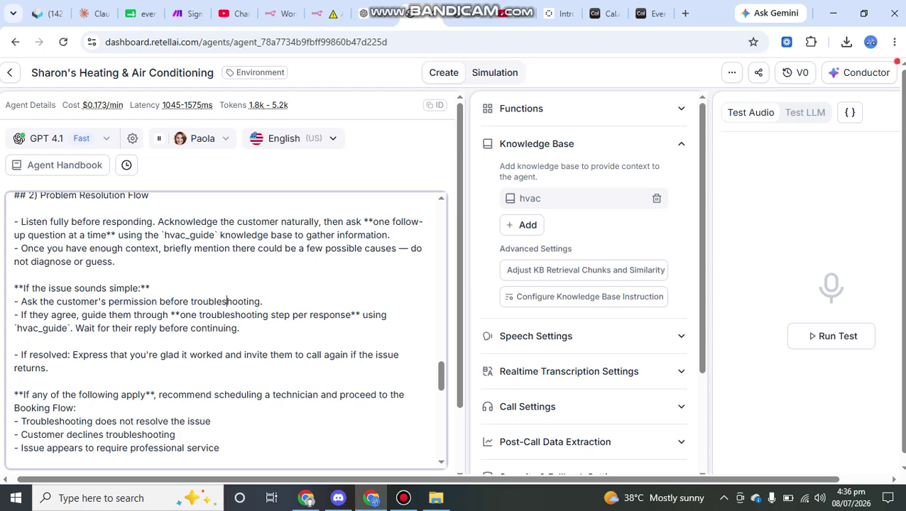
pyautogui.click(403, 499)
pyautogui.moveTo(23, 288); pyautogui.dragTo(145, 288)
pyautogui.moveTo(37, 301); pyautogui.dragTo(180, 301)
pyautogui.click(221, 301)
pyautogui.moveTo(20, 315); pyautogui.dragTo(63, 315)
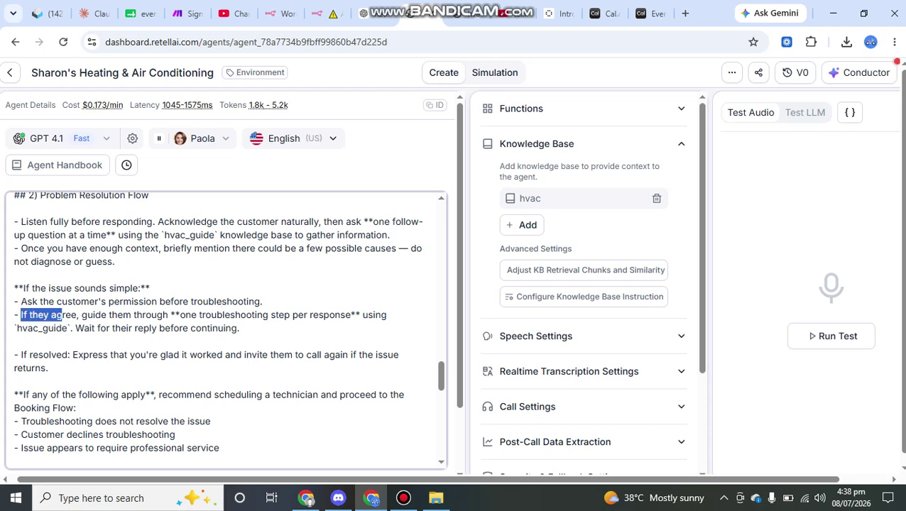
pyautogui.moveTo(81, 315); pyautogui.dragTo(352, 314)
# Show the expanded "Fix the thermostat settings" instructions in the knowledge base file, and return to the agent's prompt
pyautogui.click(466, 14)
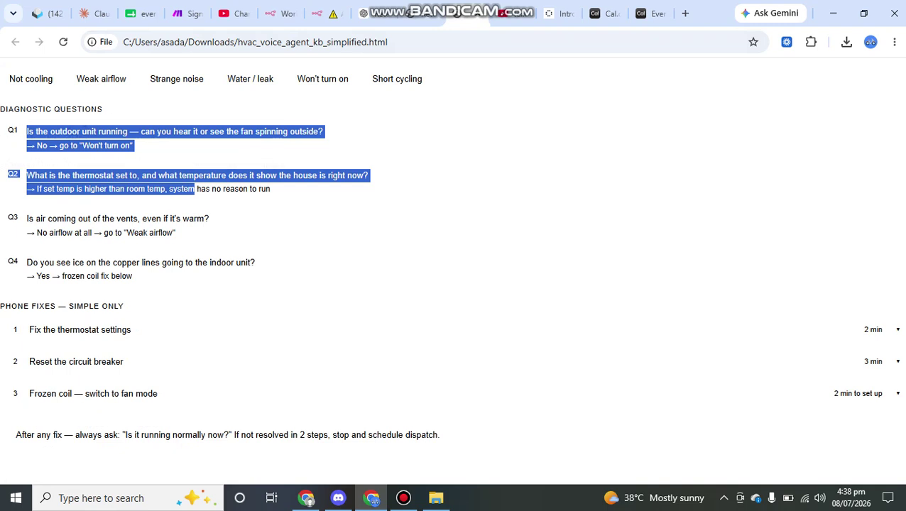
pyautogui.moveTo(130, 329); pyautogui.dragTo(29, 329)
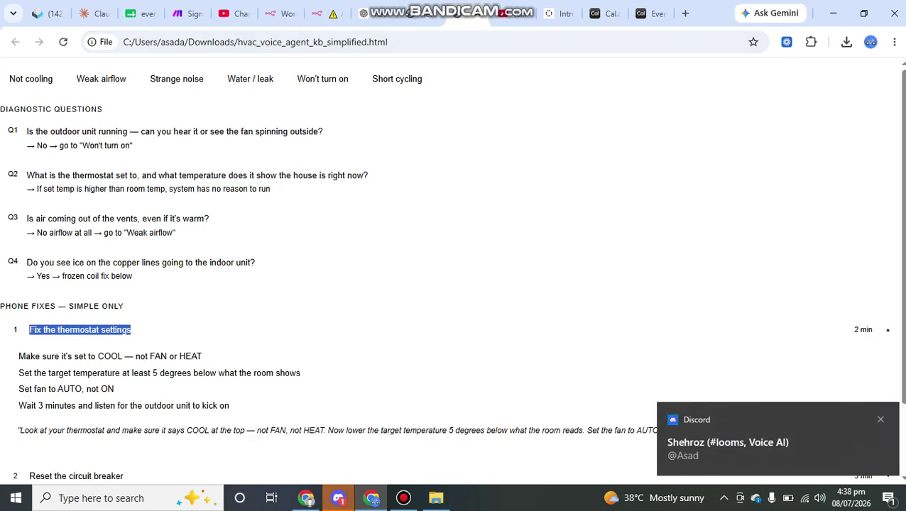
pyautogui.click(422, 14)
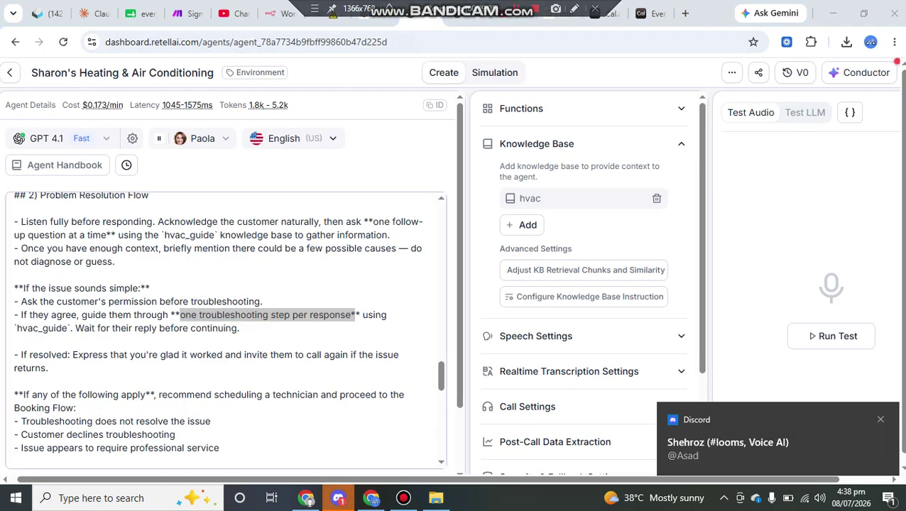
# Highlight the "If resolved" instruction about expressing gladness and inviting the customer to call again if the issue returns
pyautogui.scroll(-1, 230, 292)
pyautogui.click(230, 291)
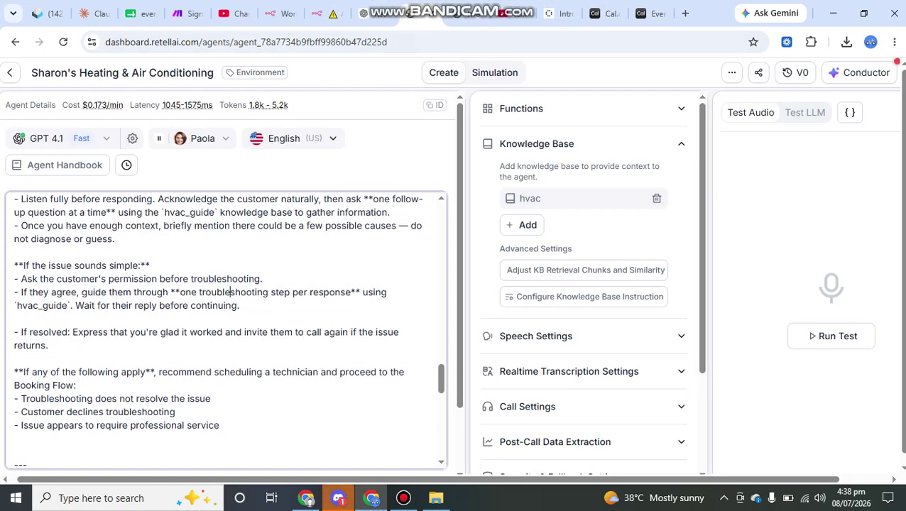
pyautogui.scroll(-1, 226, 330)
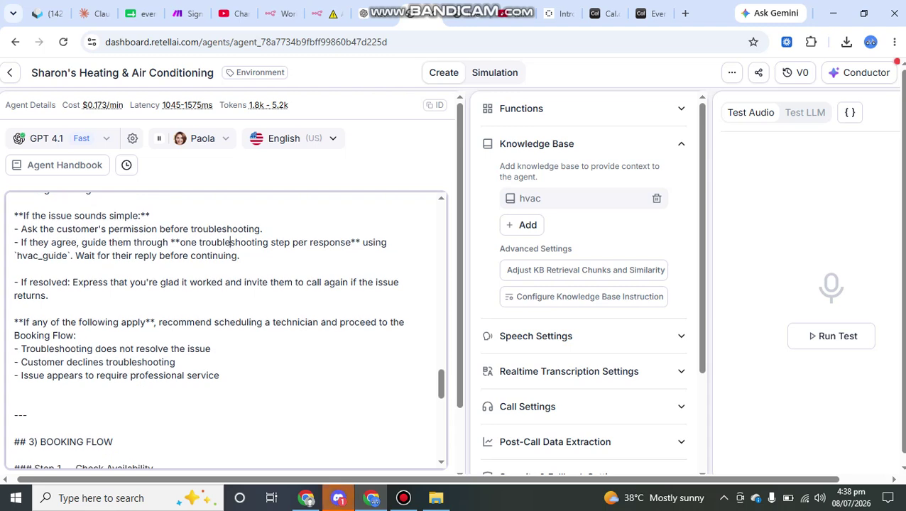
pyautogui.moveTo(18, 282); pyautogui.dragTo(160, 282)
pyautogui.click(186, 282)
pyautogui.click(221, 282)
pyautogui.moveTo(222, 282); pyautogui.dragTo(343, 282)
pyautogui.click(351, 282)
# Highlight the recommendation to schedule a technician and each of the three conditions that lead to the Booking Flow
pyautogui.scroll(-1, 351, 282)
pyautogui.moveTo(23, 304); pyautogui.dragTo(339, 304)
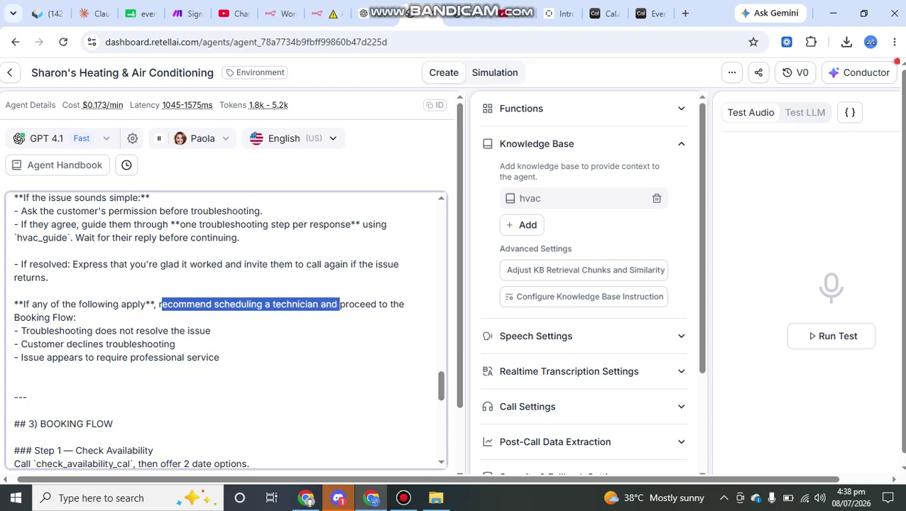
pyautogui.moveTo(21, 331); pyautogui.dragTo(200, 331)
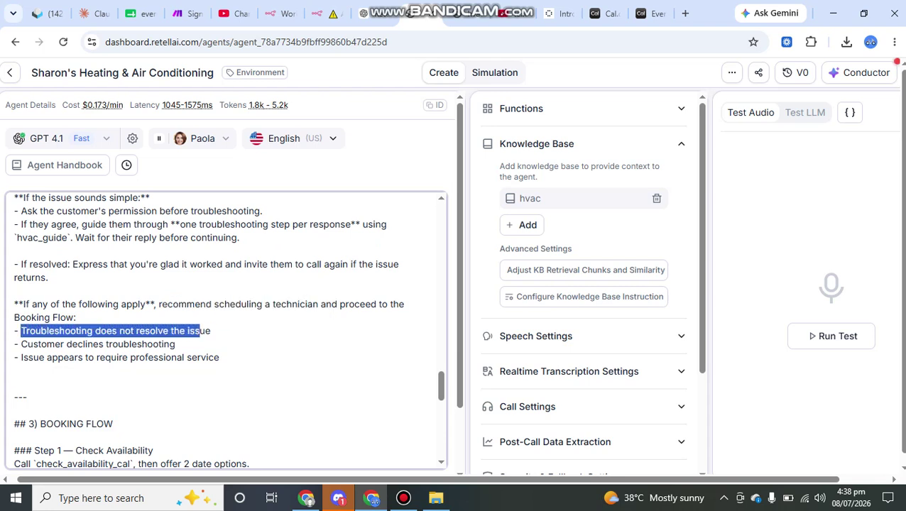
pyautogui.moveTo(28, 344); pyautogui.dragTo(175, 344)
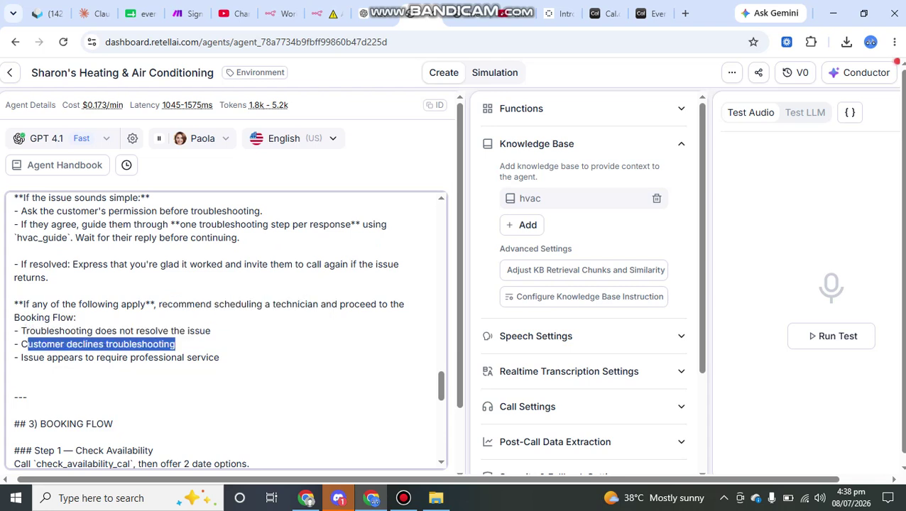
pyautogui.moveTo(21, 357); pyautogui.dragTo(116, 358)
pyautogui.click(14, 357)
pyautogui.moveTo(14, 357); pyautogui.dragTo(219, 357)
pyautogui.click(219, 357)
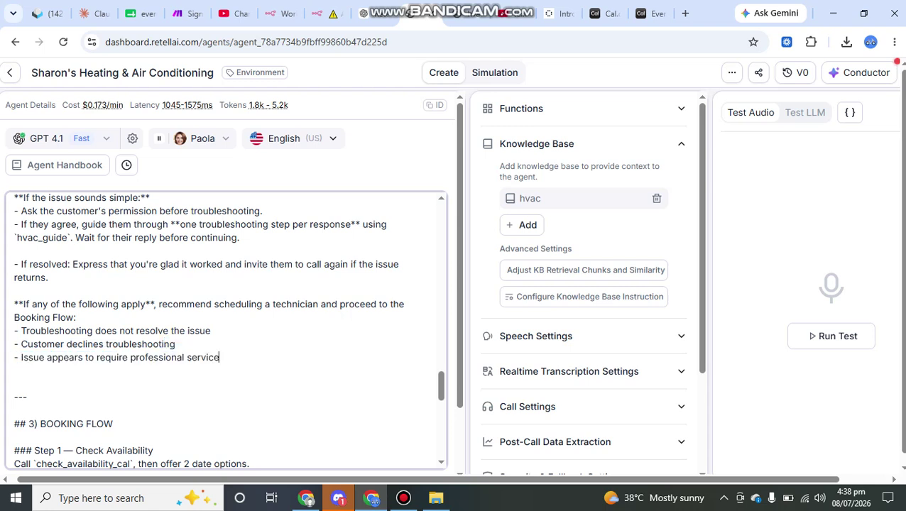
# Review the Problem Resolution Flow again, highlighting its simple-issue, resolved and technician-scheduling branches
pyautogui.scroll(1, 225, 330)
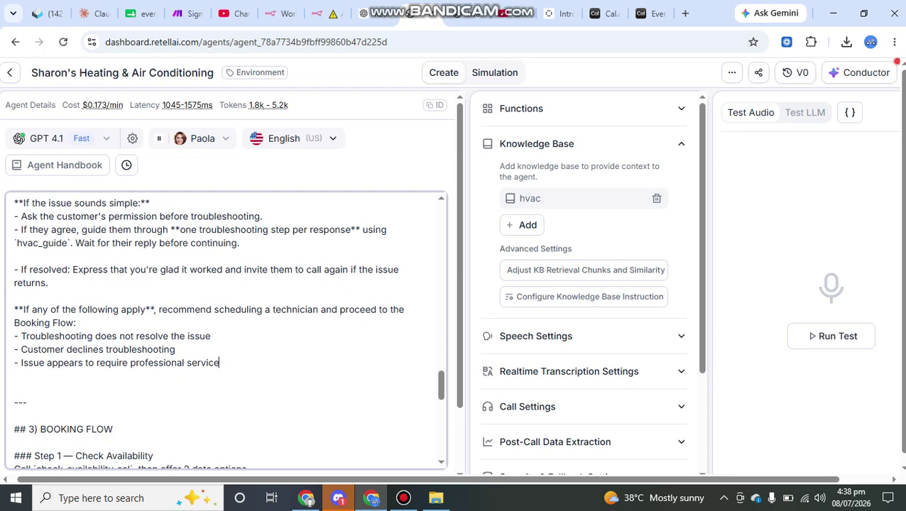
pyautogui.scroll(5, 226, 331)
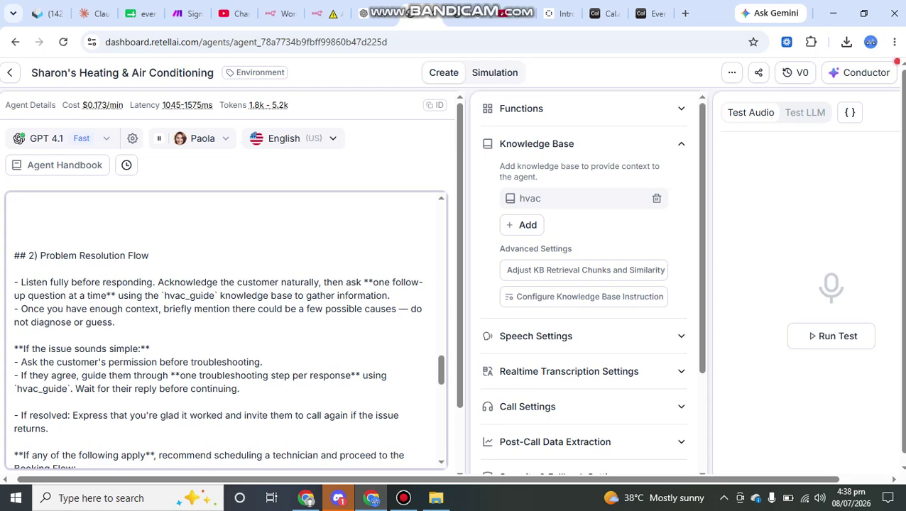
pyautogui.scroll(-1, 226, 330)
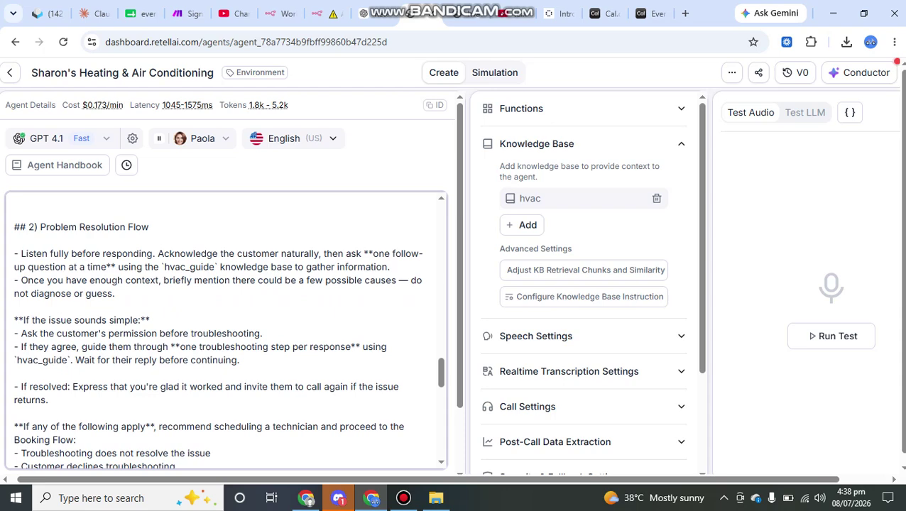
pyautogui.scroll(-2, 226, 330)
pyautogui.moveTo(150, 269); pyautogui.dragTo(13, 270)
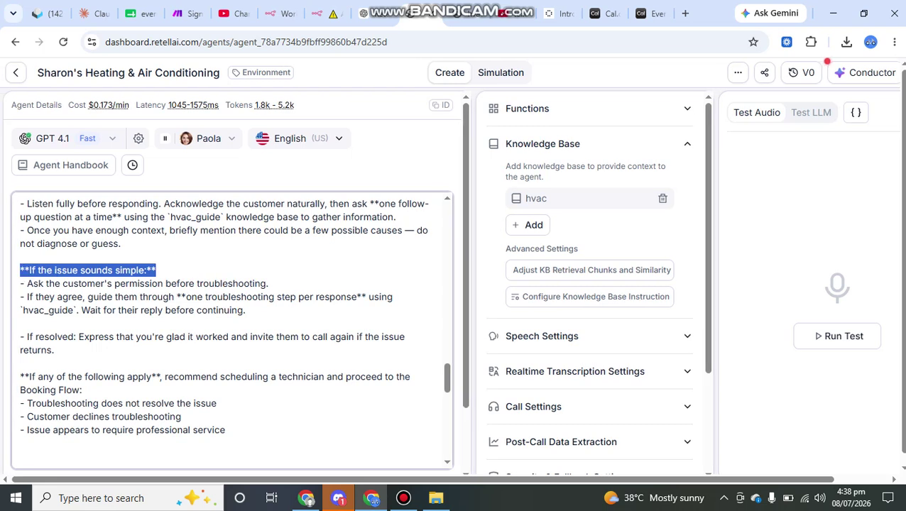
pyautogui.moveTo(74, 336); pyautogui.dragTo(20, 336)
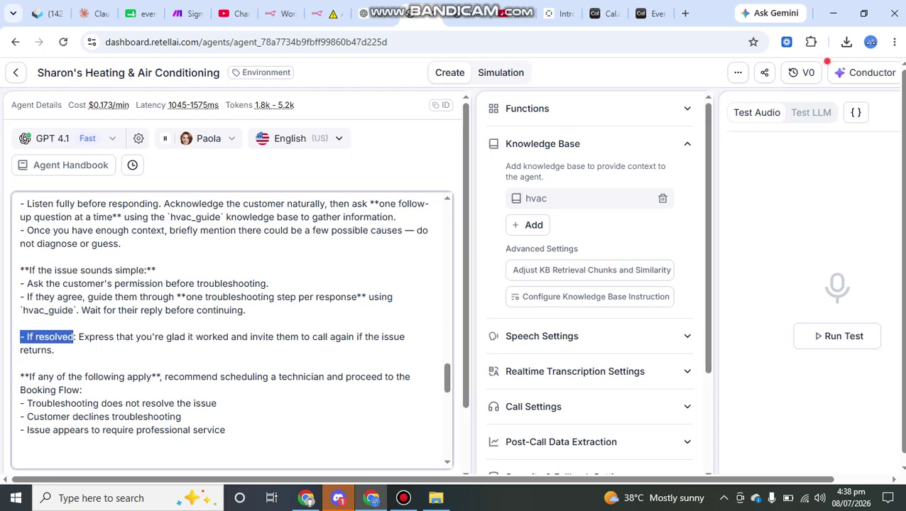
pyautogui.moveTo(161, 377); pyautogui.dragTo(23, 377)
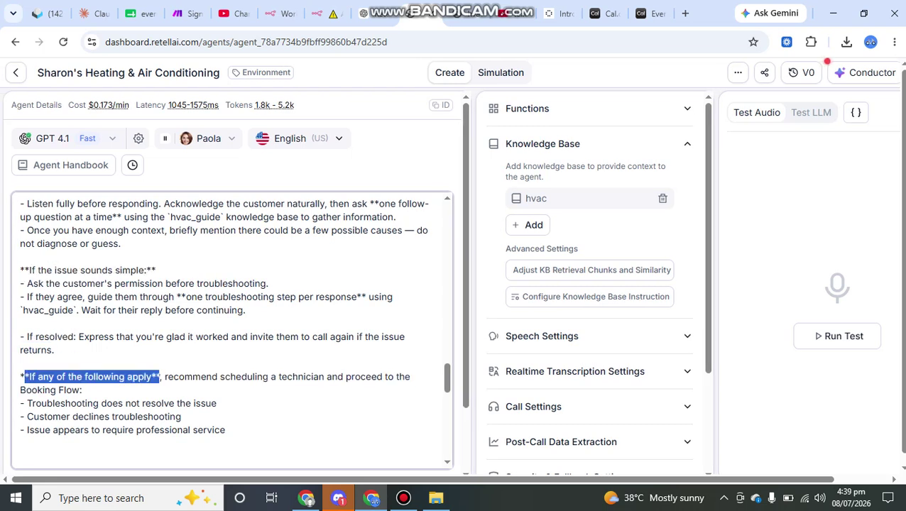
pyautogui.moveTo(225, 430); pyautogui.dragTo(21, 404)
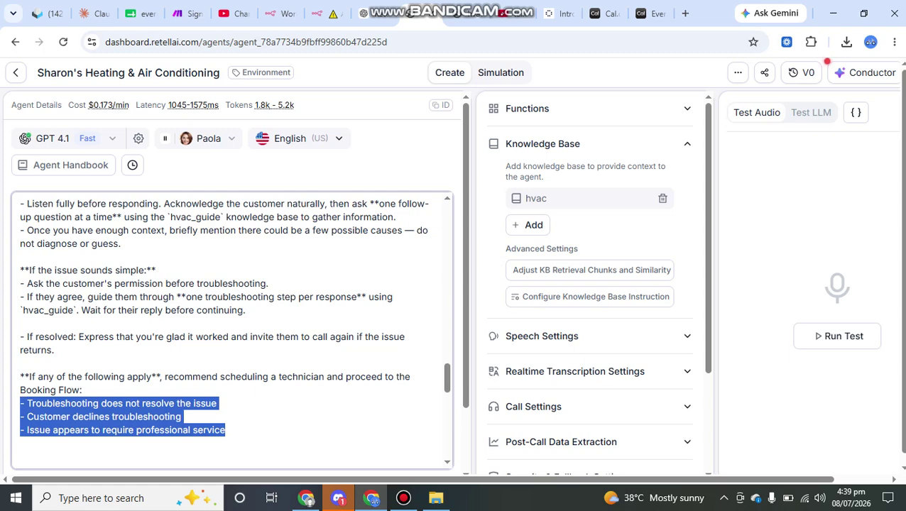
pyautogui.scroll(-1, 236, 318)
pyautogui.moveTo(53, 326); pyautogui.dragTo(25, 313)
pyautogui.scroll(-1, 235, 319)
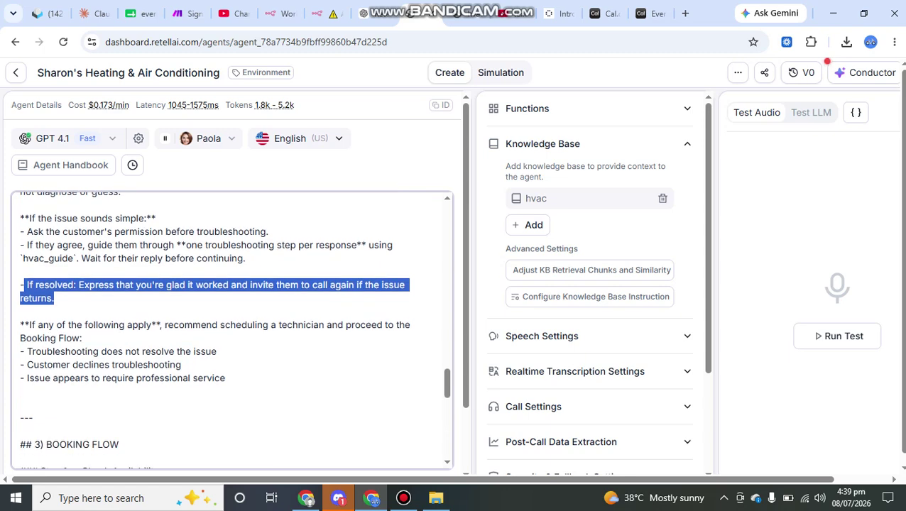